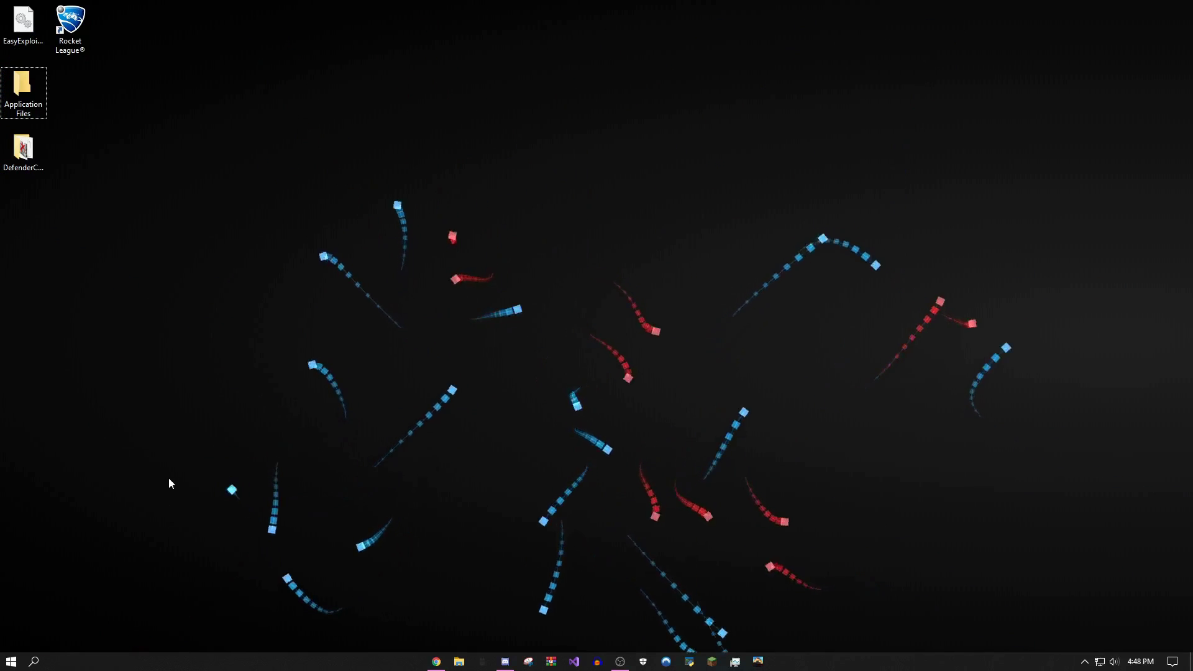
Step: Find and open Windows Security, then bring up the settings for Virus & threat protection
{"action": "key", "text": "super+w"}
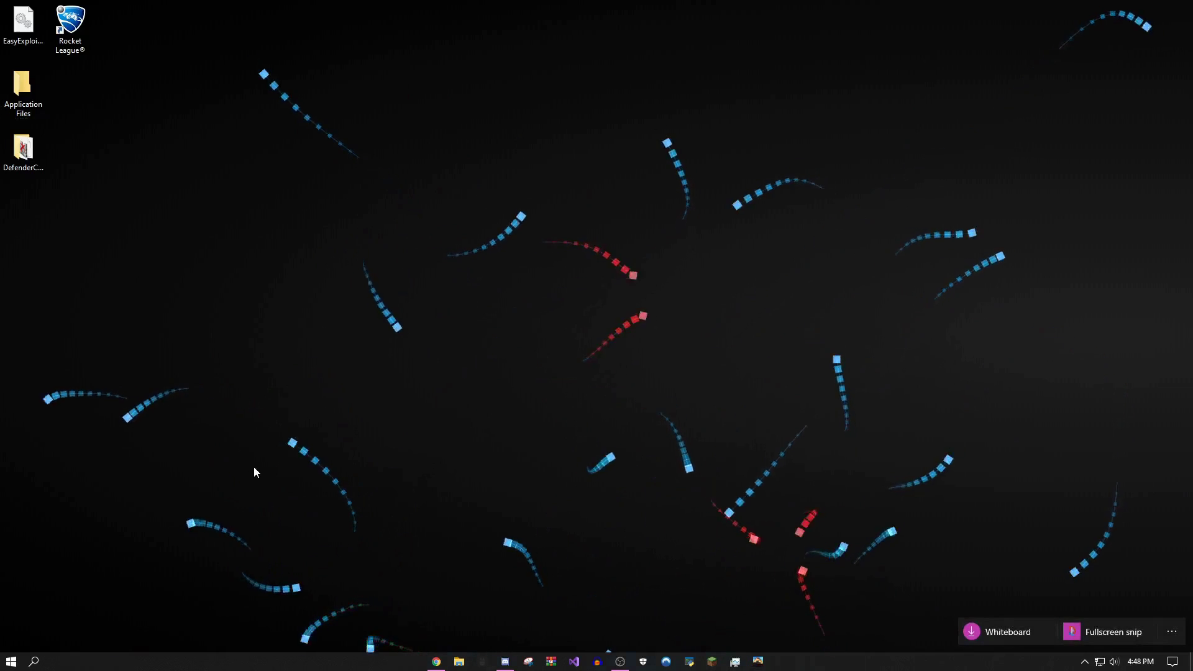
{"action": "key", "text": "Escape"}
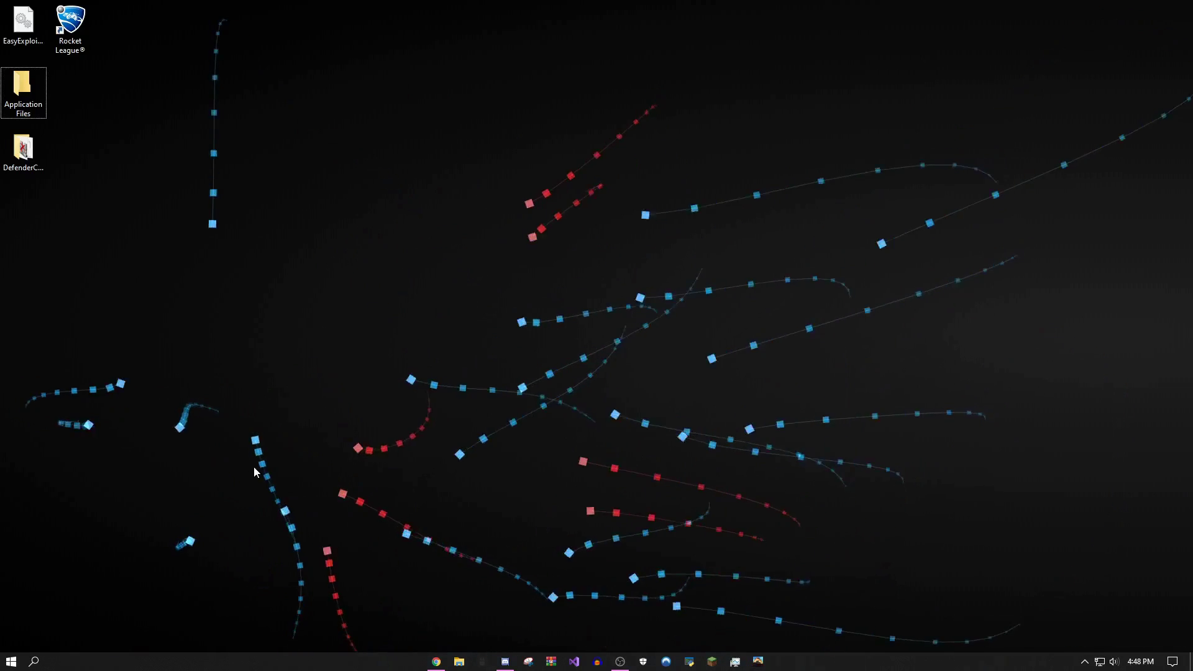
{"action": "left_click", "coordinate": [34, 661]}
{"action": "type", "text": "w"}
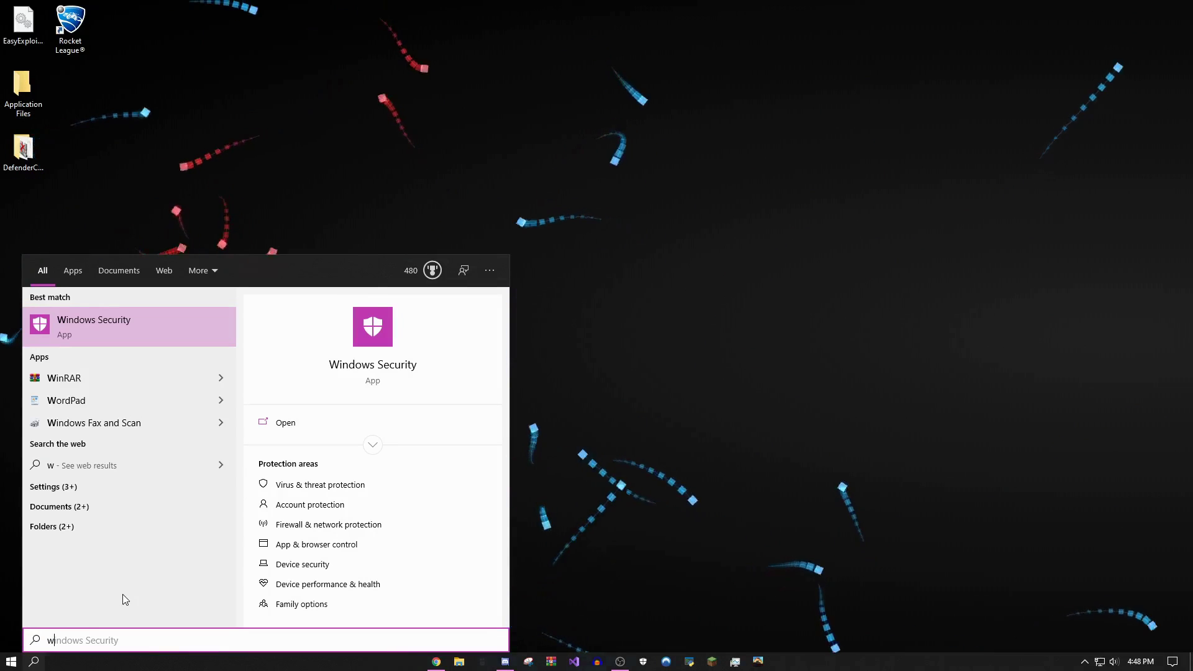
{"action": "type", "text": "indows securo"}
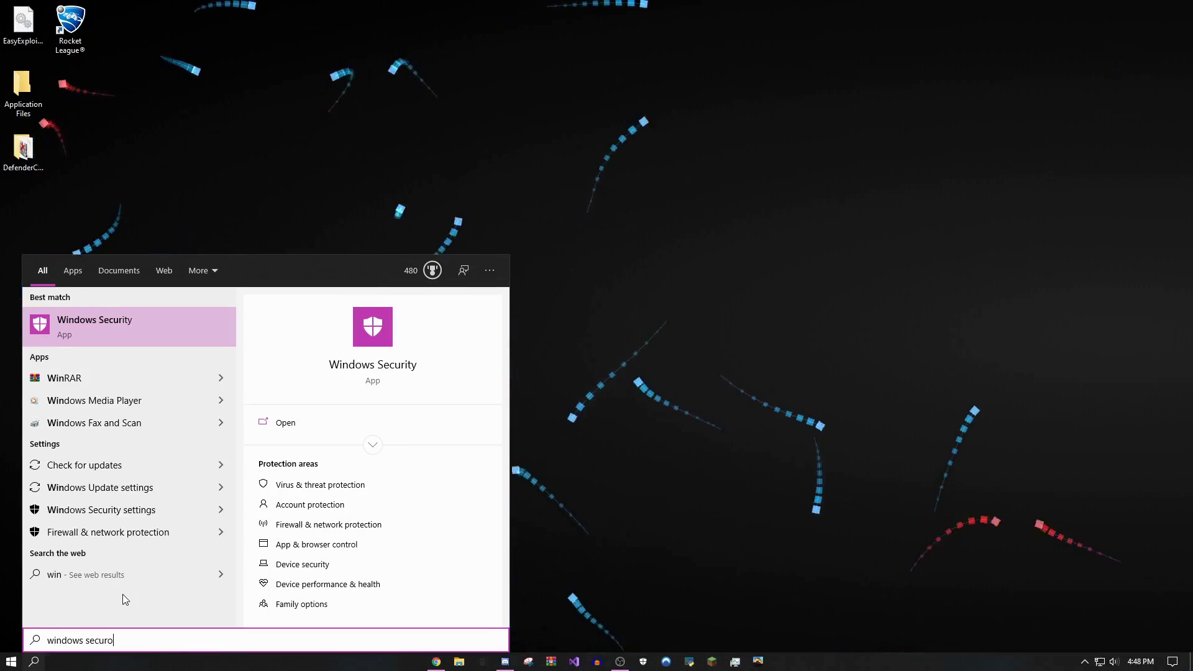
{"action": "key", "text": "BackSpace"}
{"action": "type", "text": "ity"}
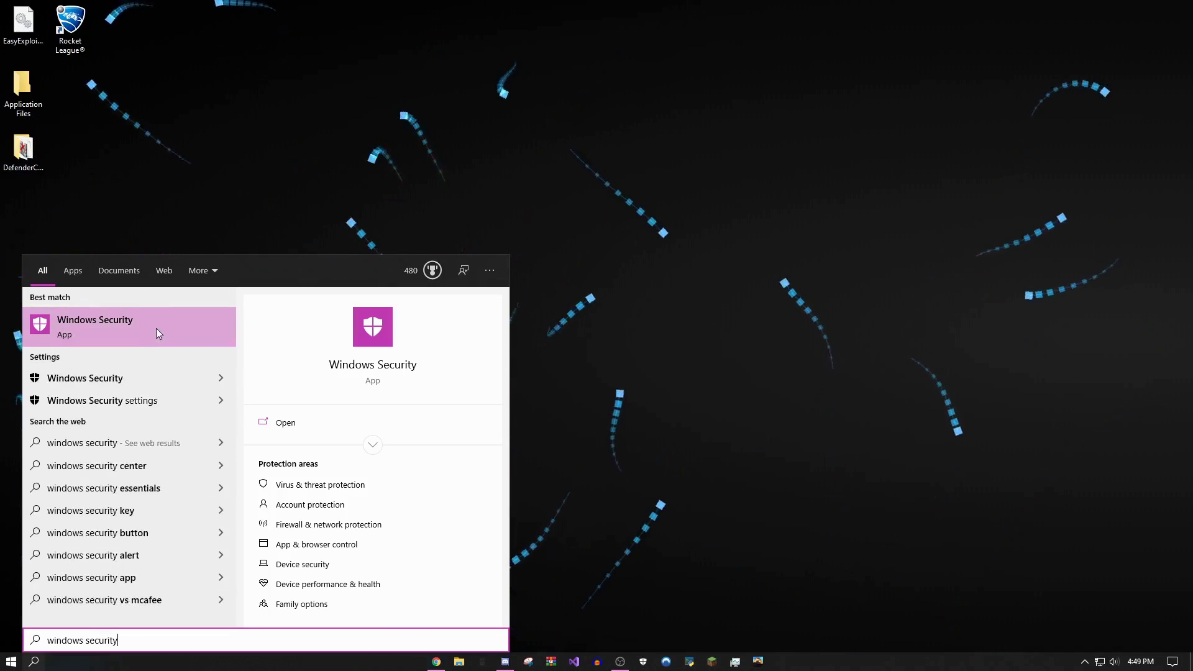
{"action": "left_click", "coordinate": [141, 319]}
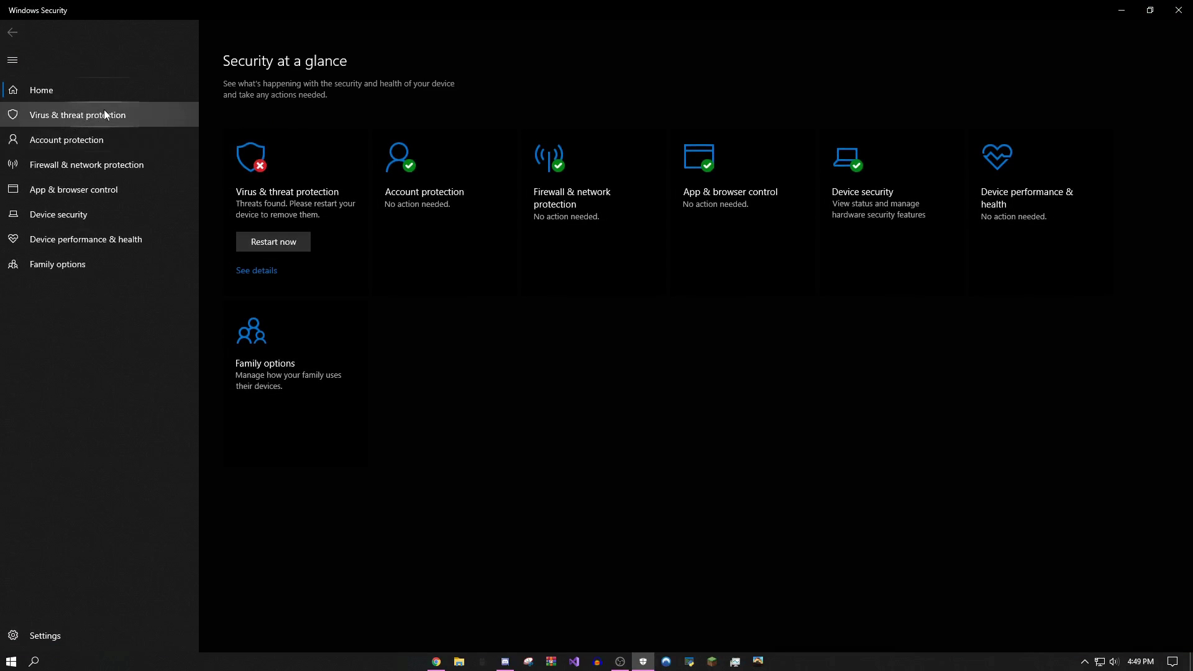
{"action": "left_click", "coordinate": [72, 116]}
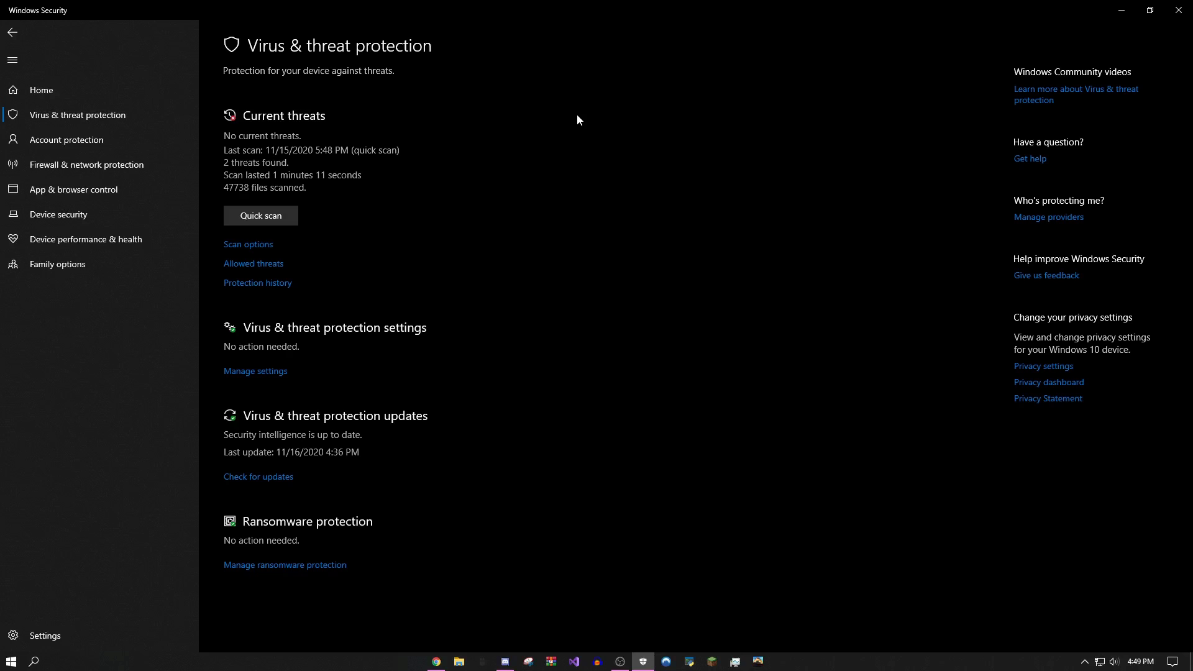
{"action": "left_click", "coordinate": [264, 373]}
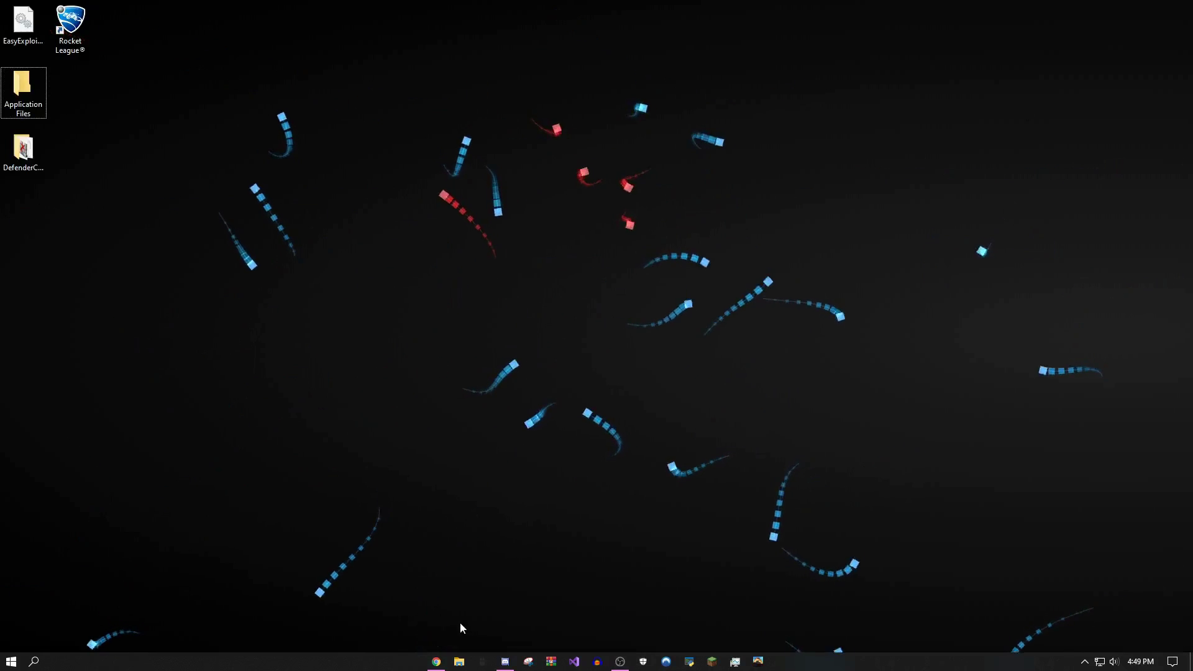
Step: Switch to Chrome and download WinRAR x64 (64 bit) 6.00 beta 2 from the RARLAB downloads page
{"action": "mouse_move", "coordinate": [436, 661]}
{"action": "left_click", "coordinate": [471, 568]}
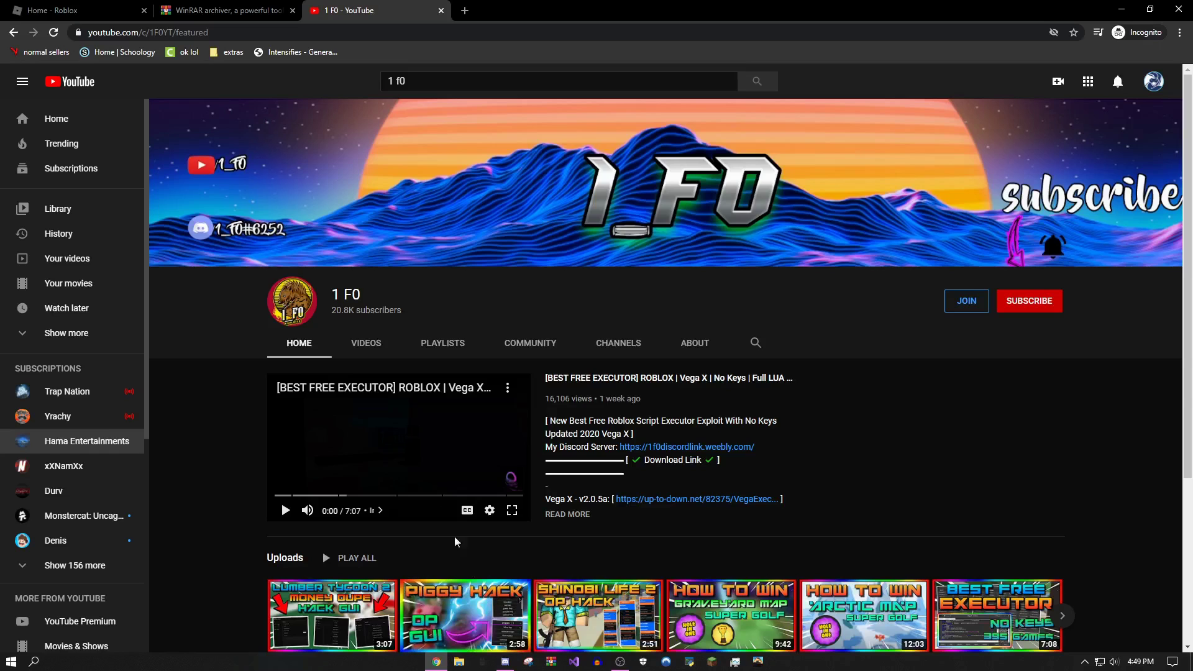
{"action": "left_click", "coordinate": [268, 7]}
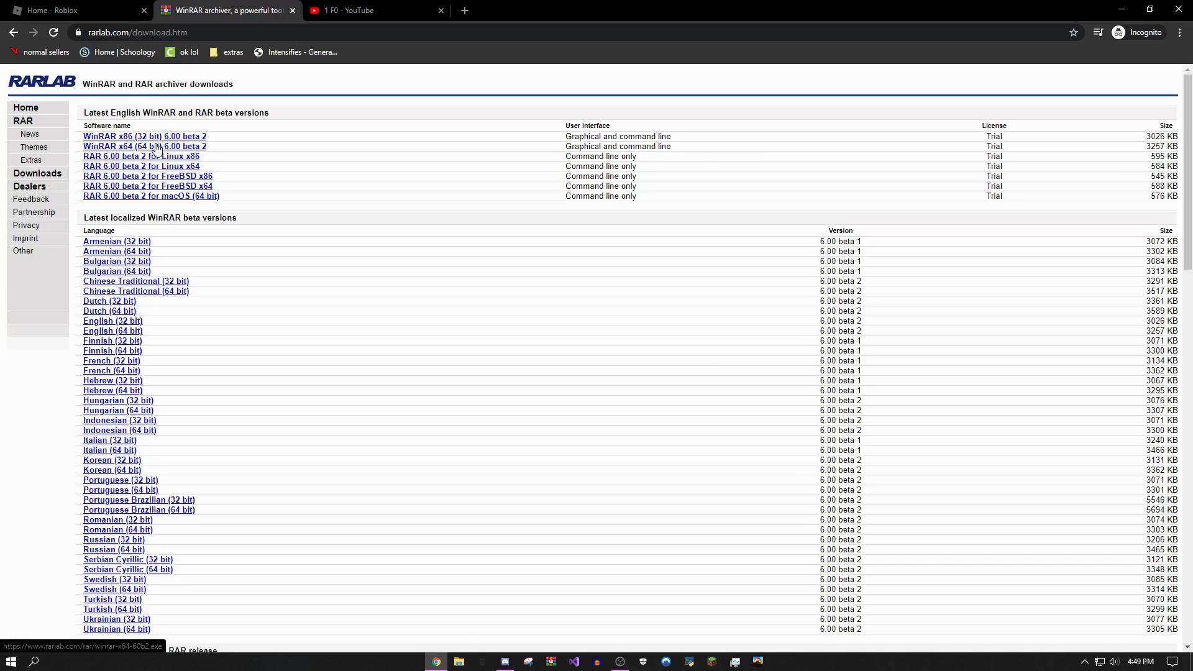
{"action": "left_click", "coordinate": [113, 148]}
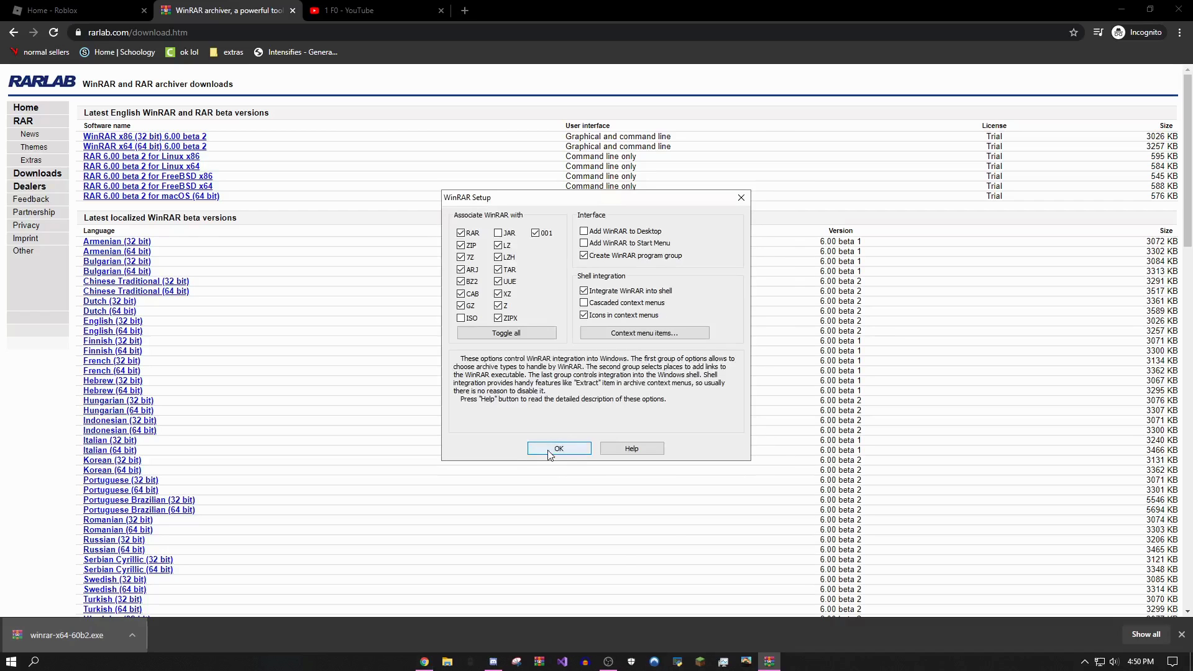
Step: Complete the WinRAR setup with the default file associations and shell integration options
{"action": "left_click", "coordinate": [534, 452]}
{"action": "left_click", "coordinate": [581, 453]}
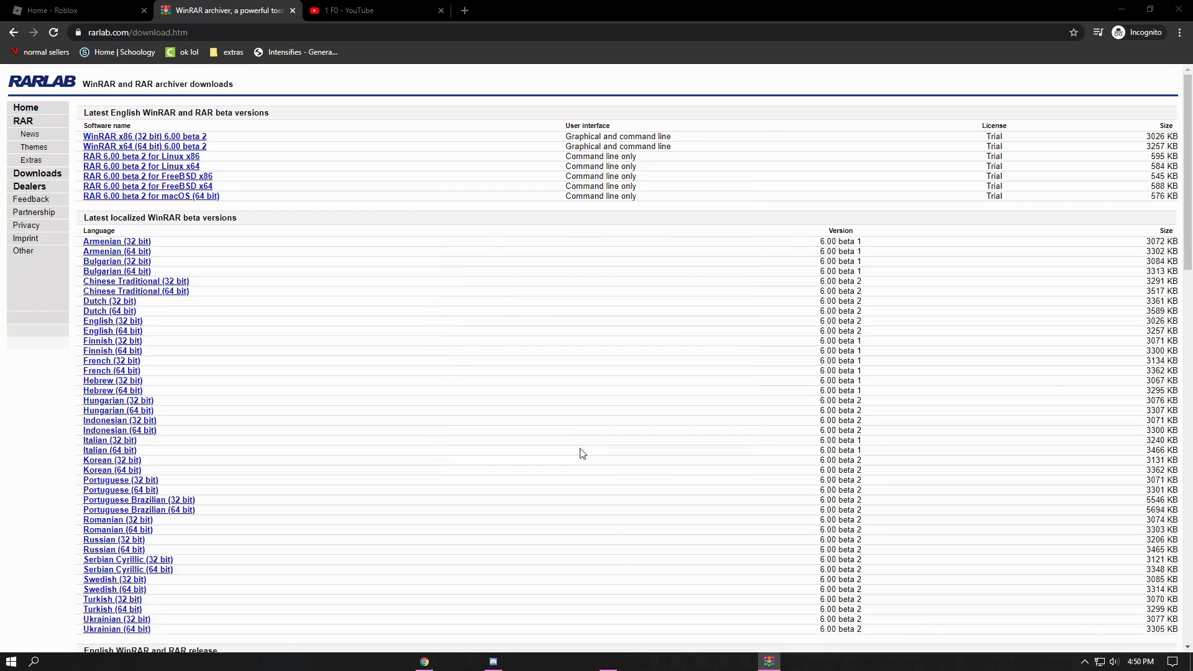
{"action": "left_click", "coordinate": [1031, 141]}
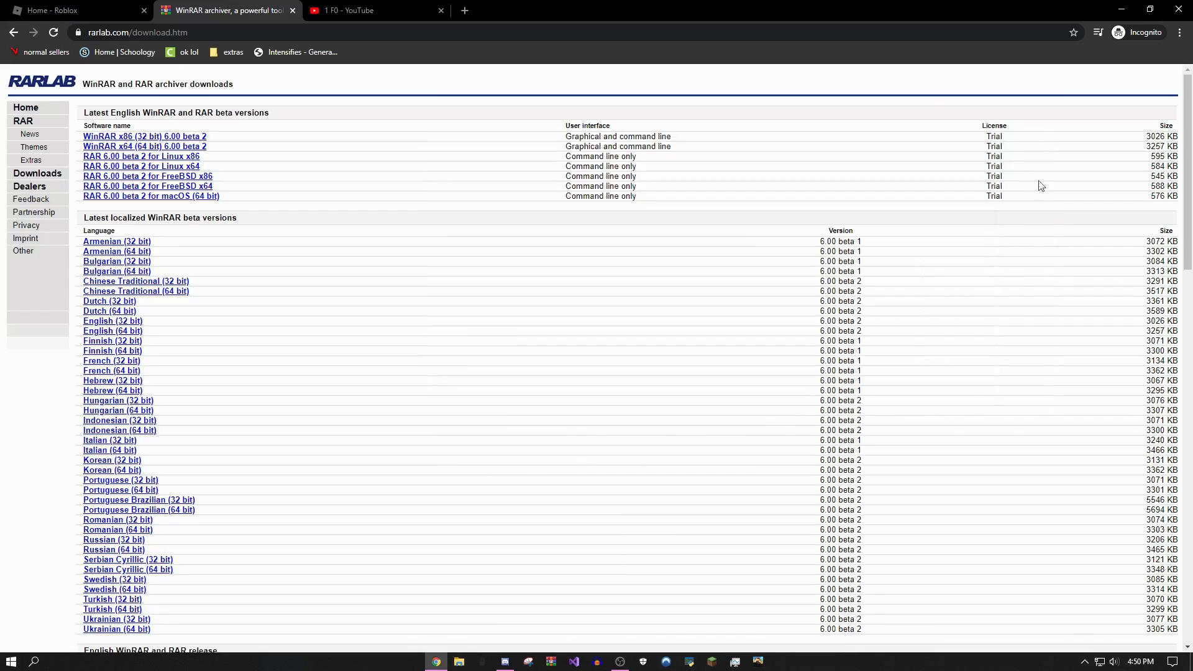
Step: Close the WinRAR page and expand the full description of the Vega X executor video on YouTube
{"action": "left_click", "coordinate": [292, 11]}
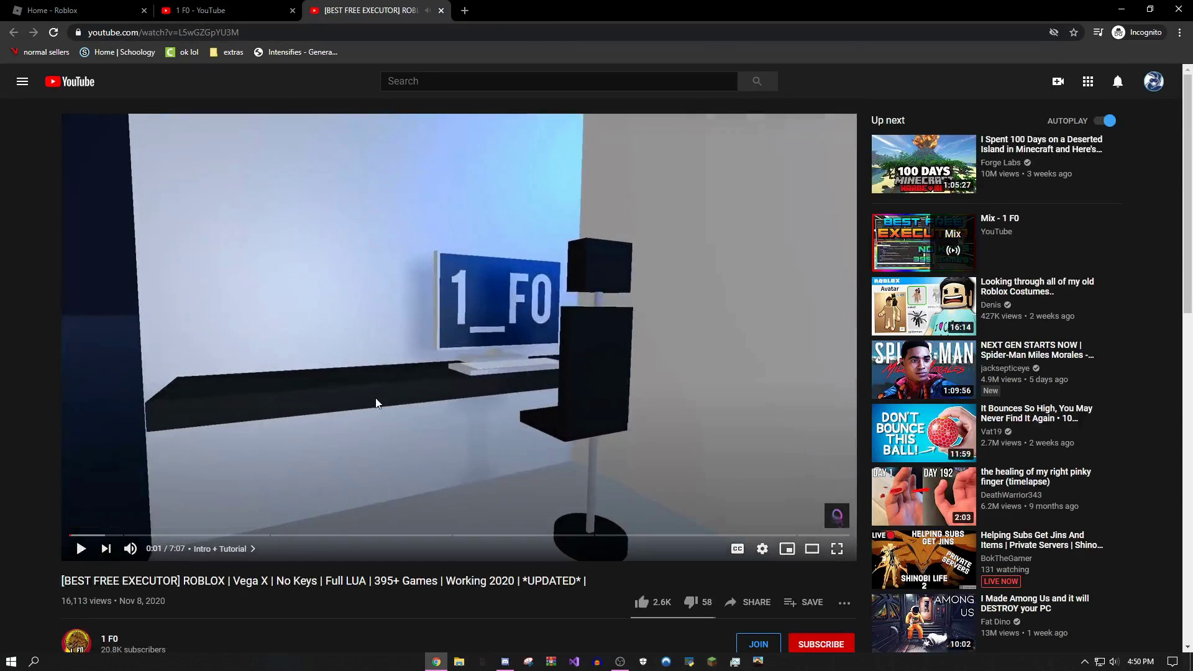
{"action": "scroll", "coordinate": [357, 433], "scroll_direction": "down", "scroll_amount": 5}
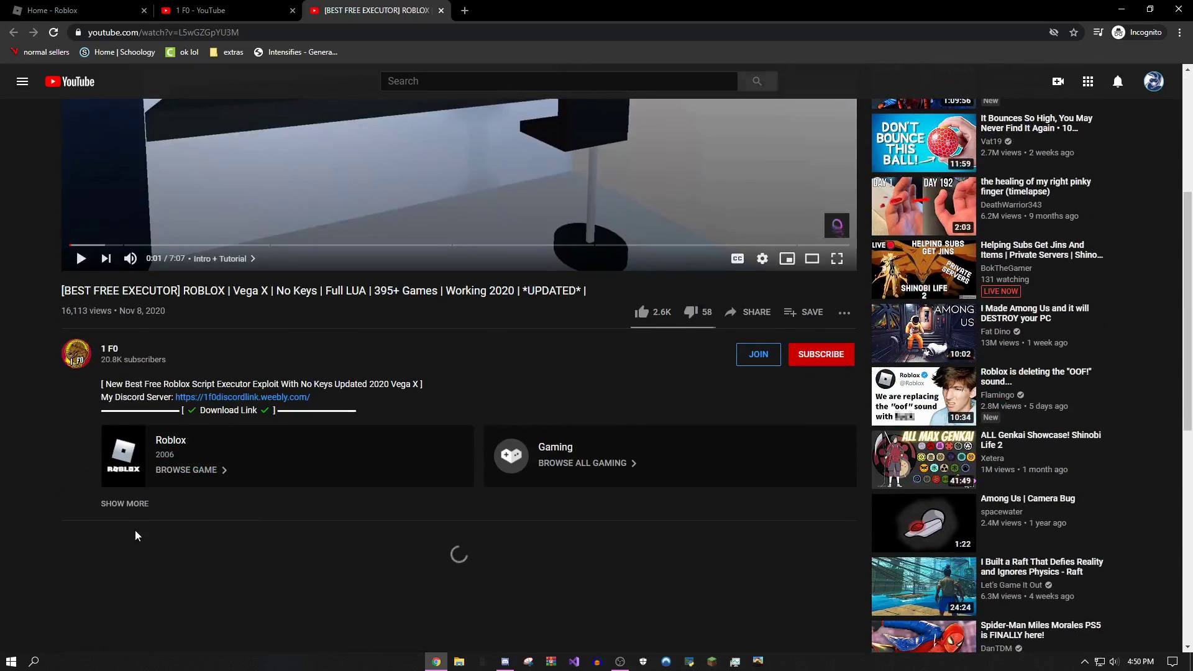
{"action": "left_click", "coordinate": [124, 507]}
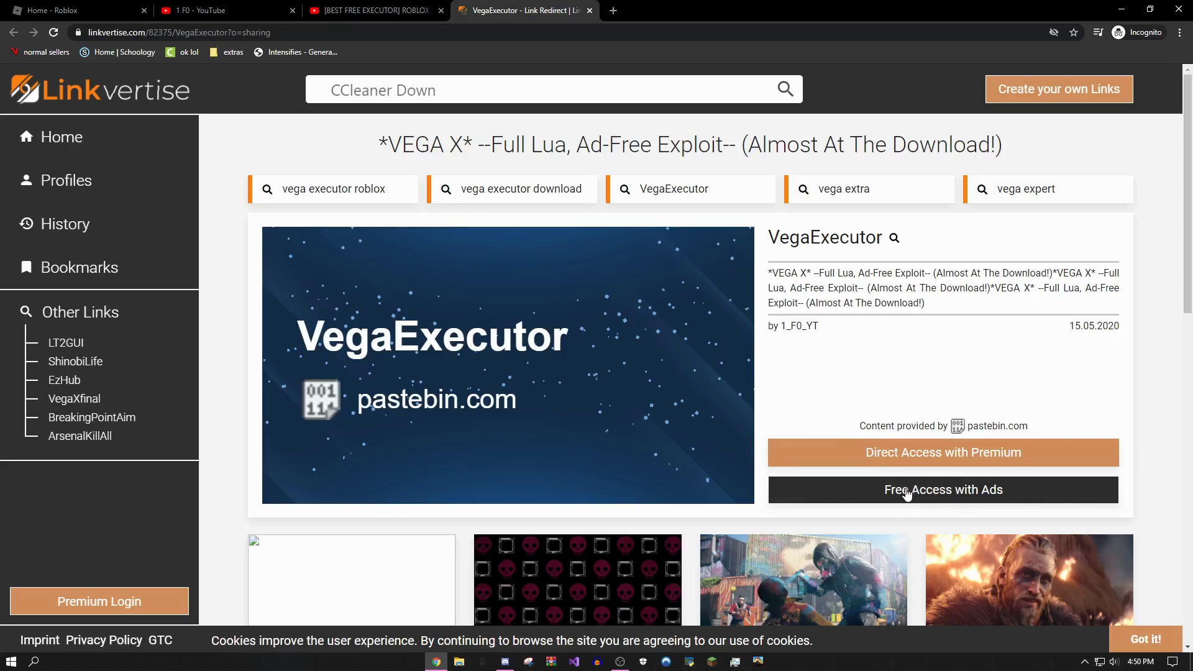
Step: Request free access with ads to VegaExecutor and try to add the FindBox extension from the incognito window
{"action": "left_click", "coordinate": [906, 493]}
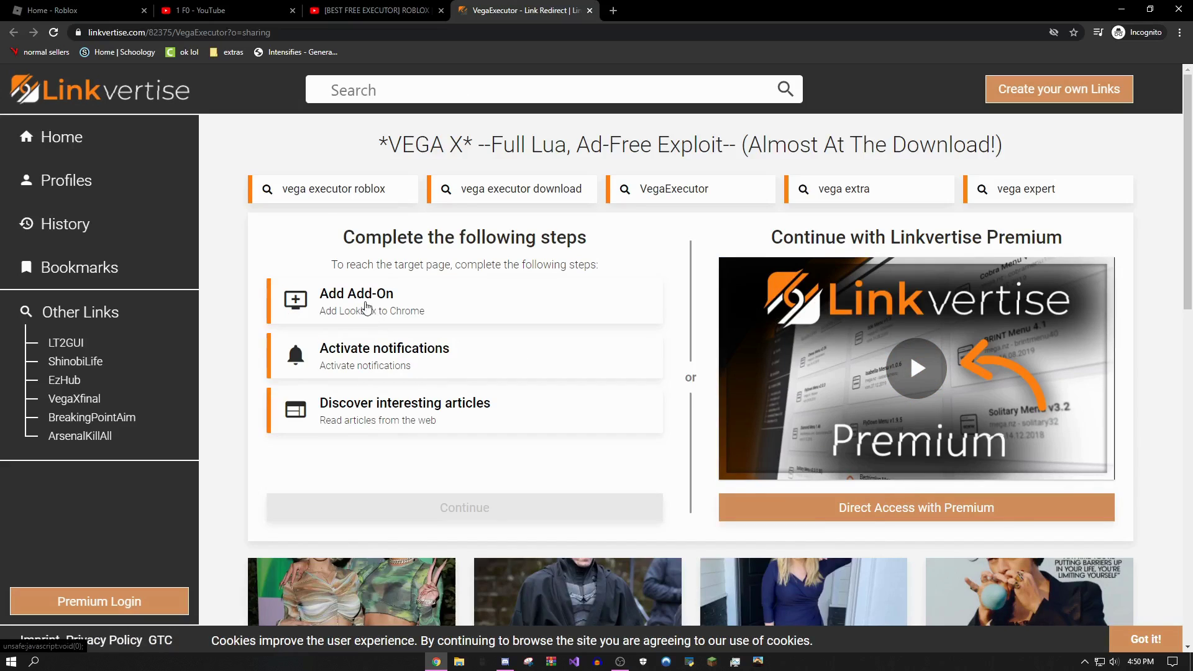
{"action": "left_click", "coordinate": [366, 307]}
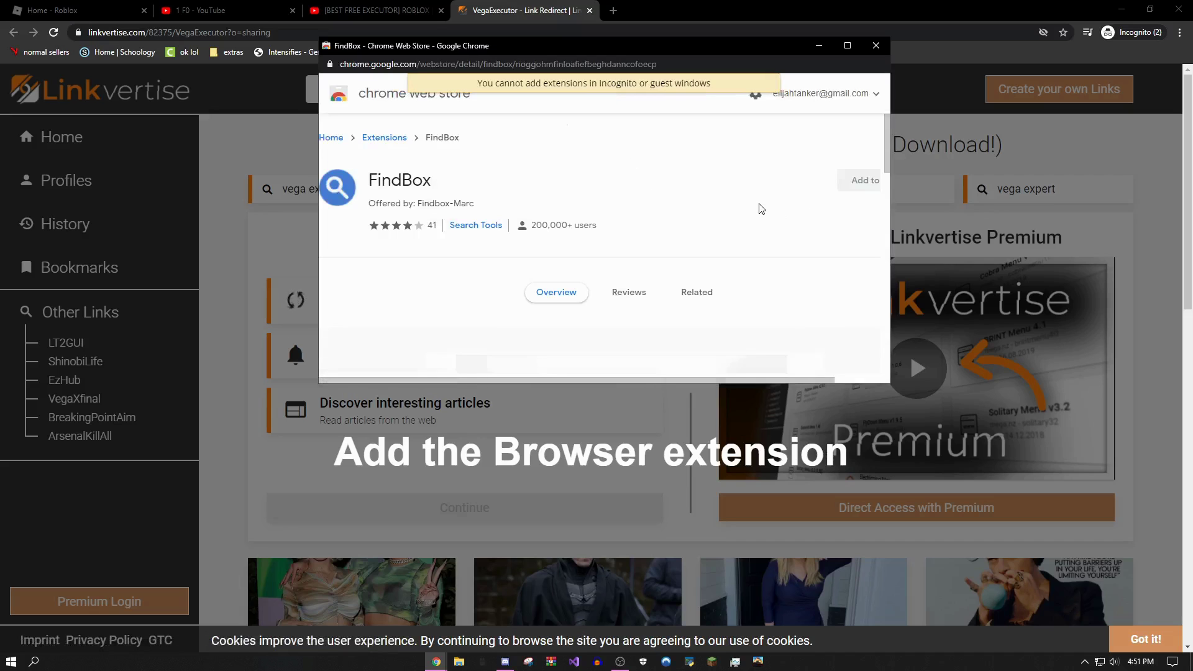
{"action": "double_click", "coordinate": [561, 80]}
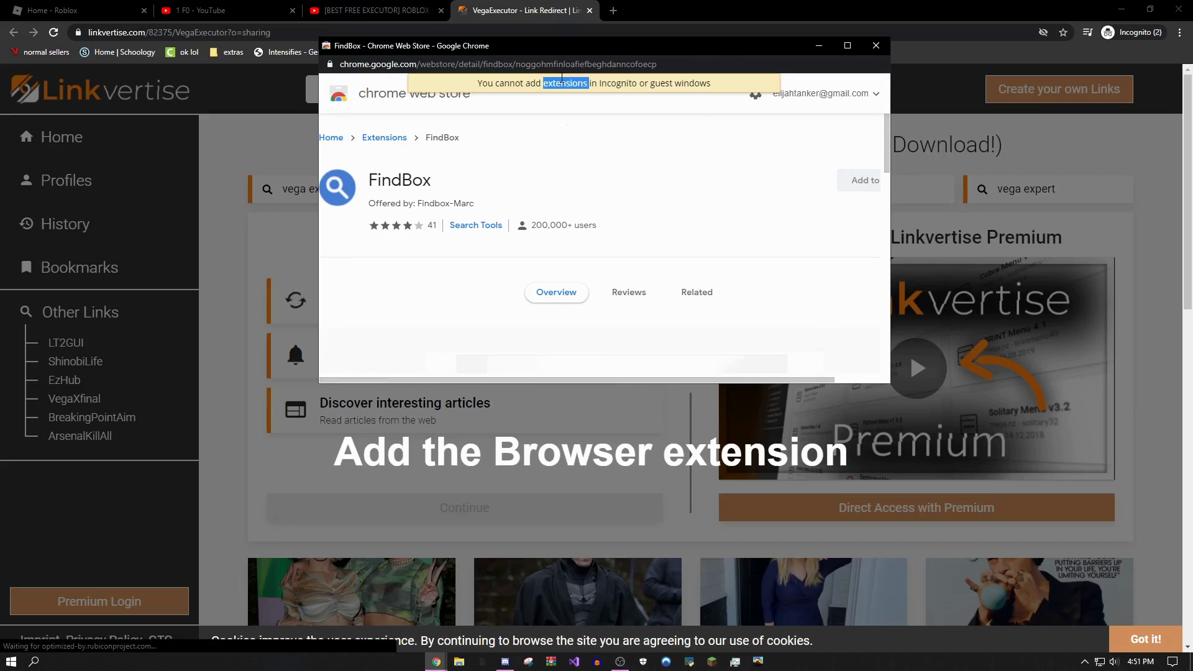
{"action": "left_click", "coordinate": [561, 78]}
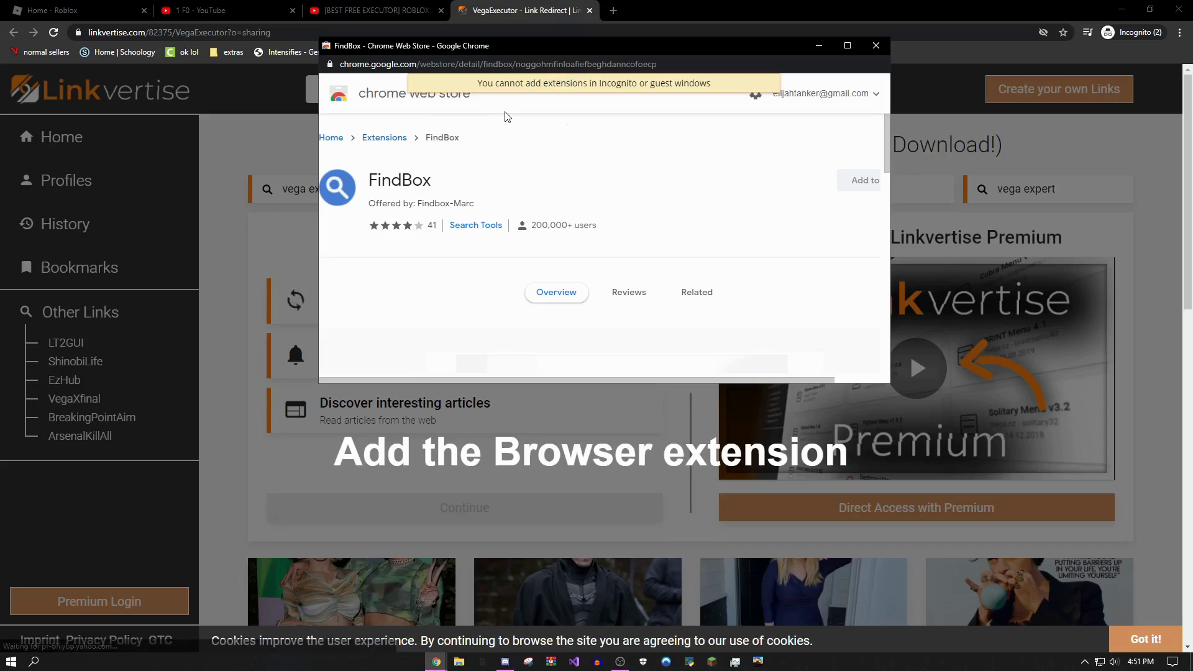
{"action": "key", "text": "F7"}
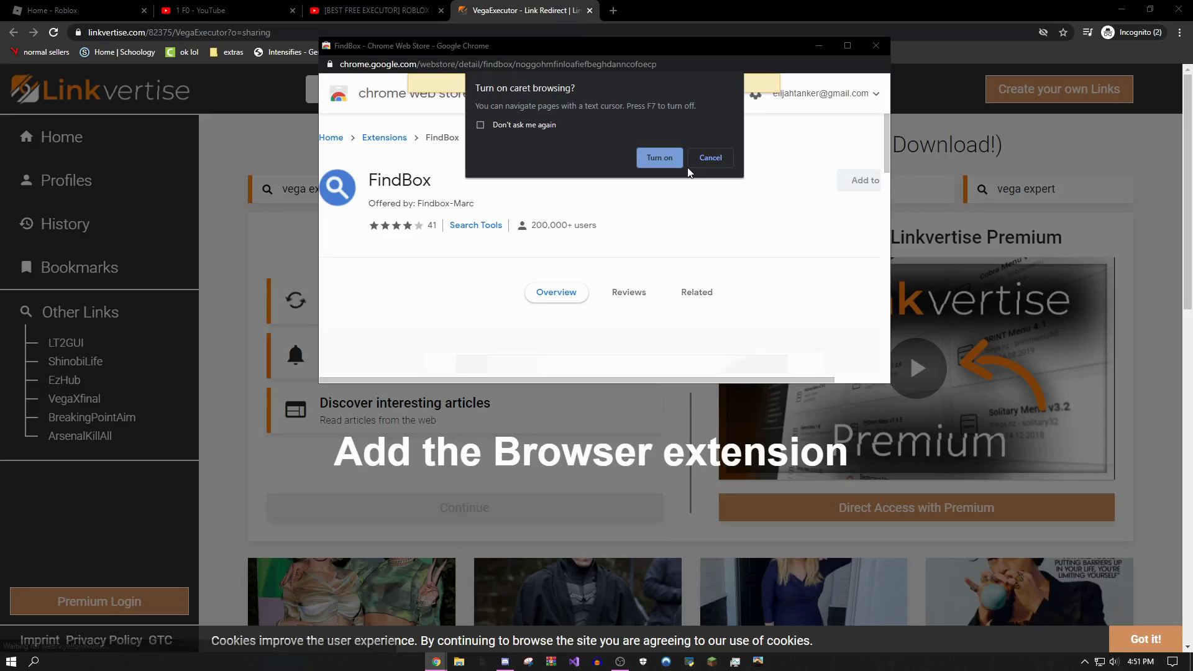
{"action": "left_click", "coordinate": [704, 164]}
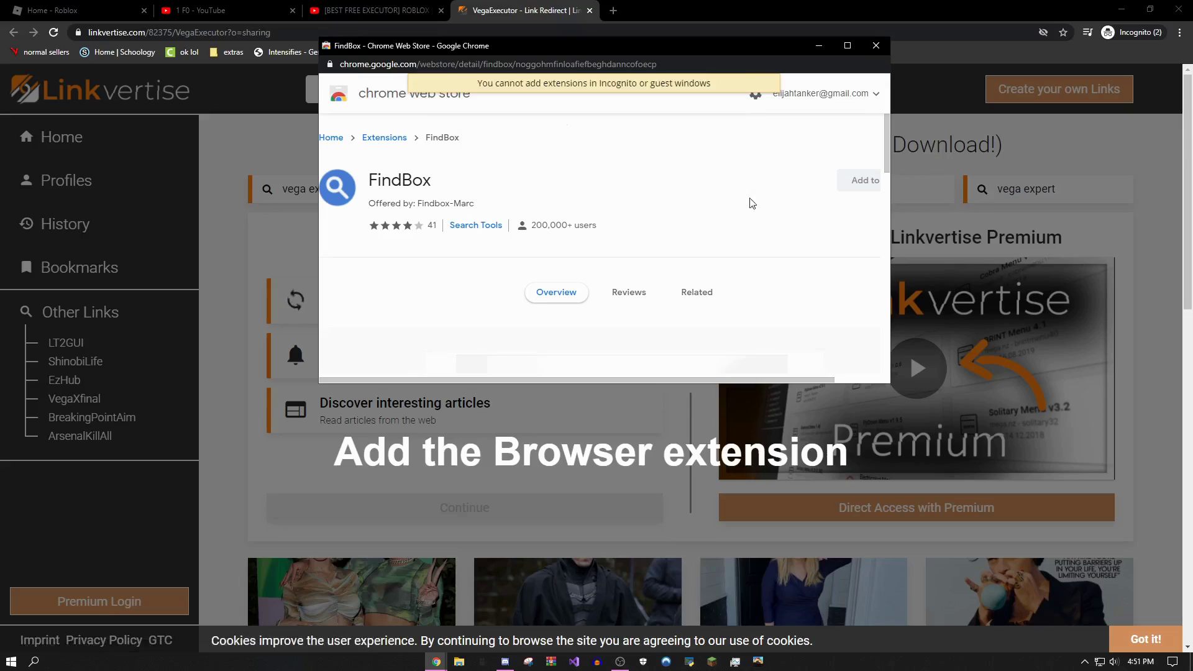
{"action": "left_click", "coordinate": [876, 46]}
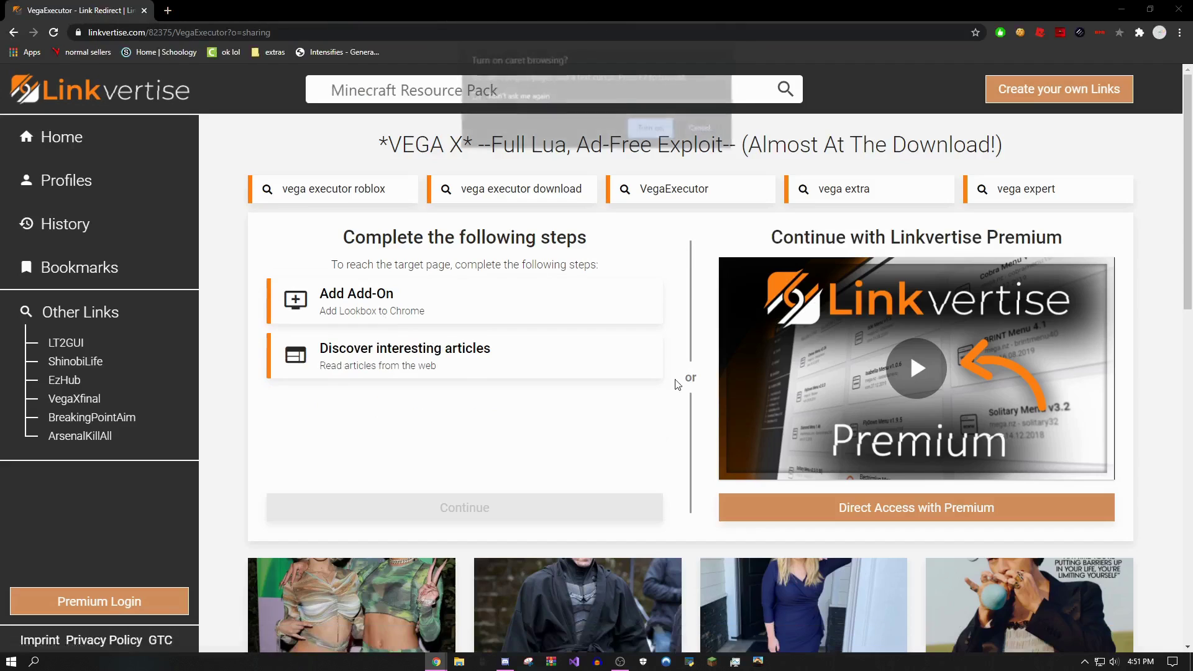
Step: Dismiss the video ad and complete the Add Add-On requirement by installing the FindBox extension in the regular Chrome window
{"action": "key", "text": "F7"}
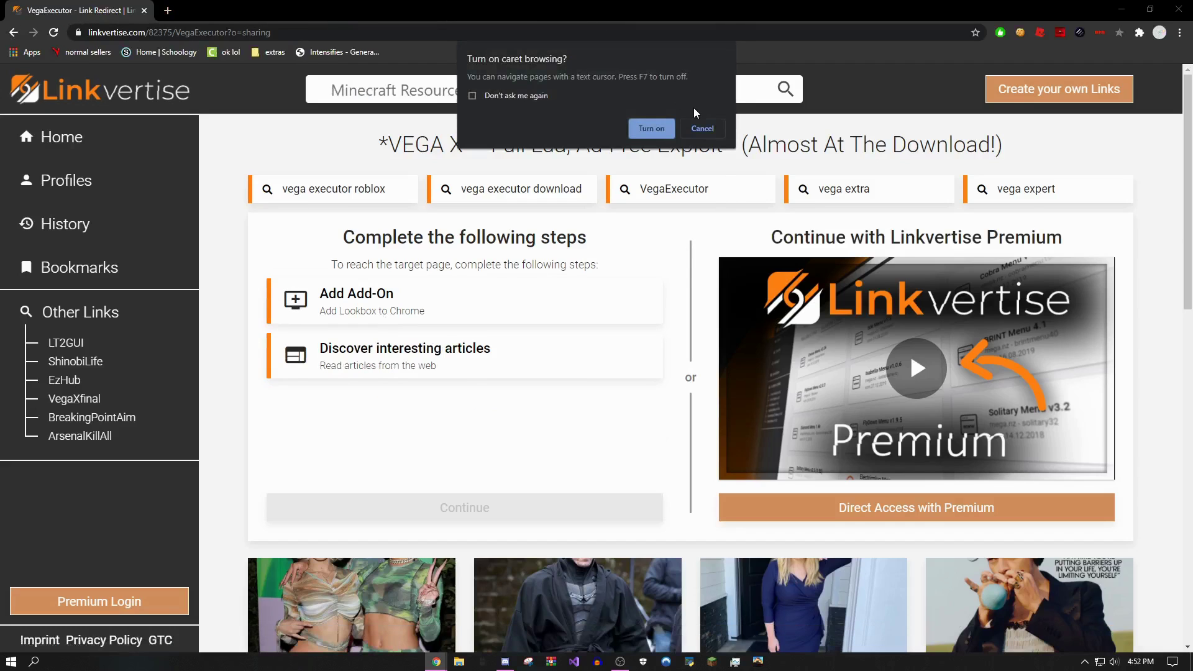
{"action": "left_click", "coordinate": [701, 128]}
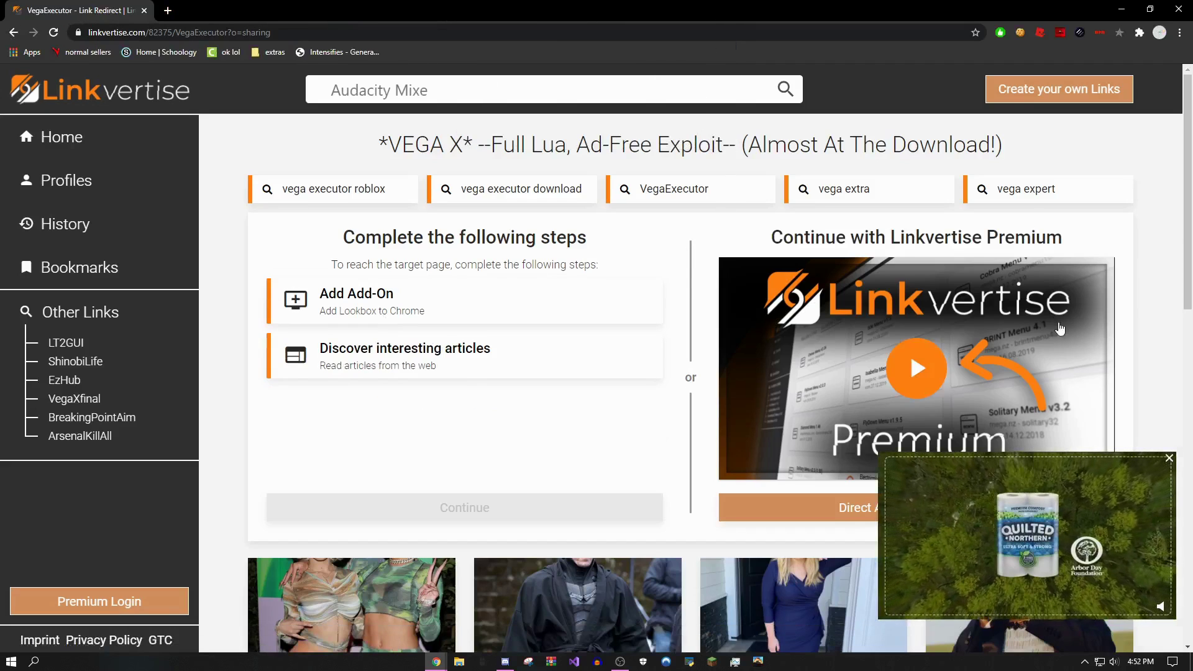
{"action": "left_click", "coordinate": [1168, 459]}
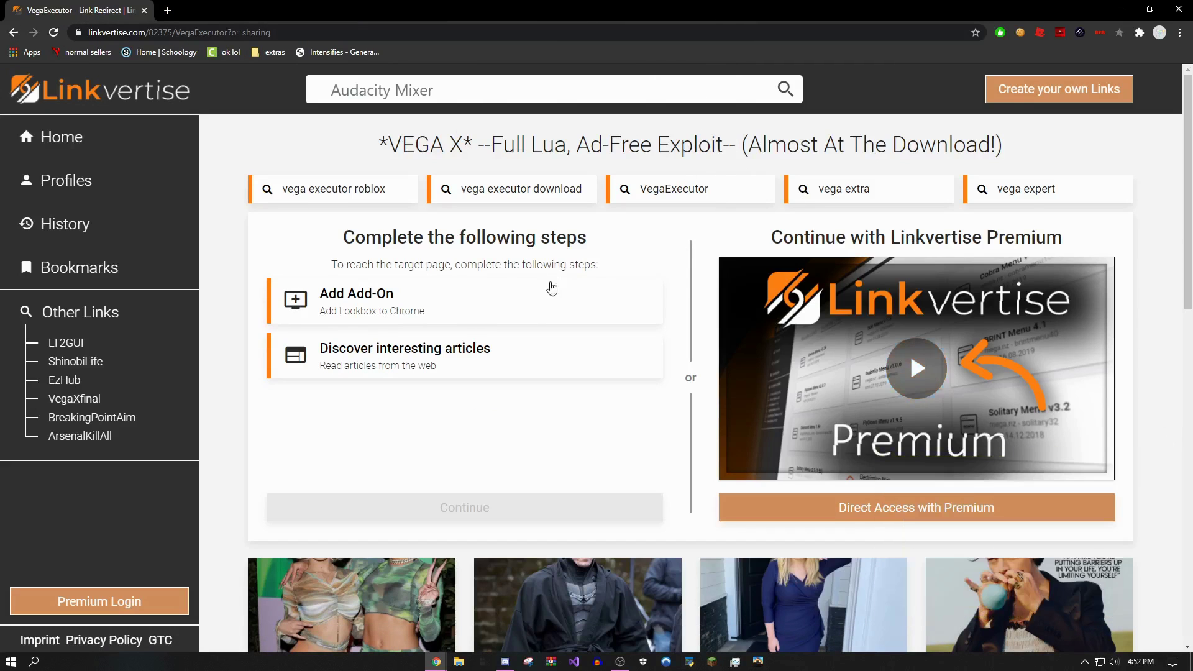
{"action": "left_click", "coordinate": [537, 300]}
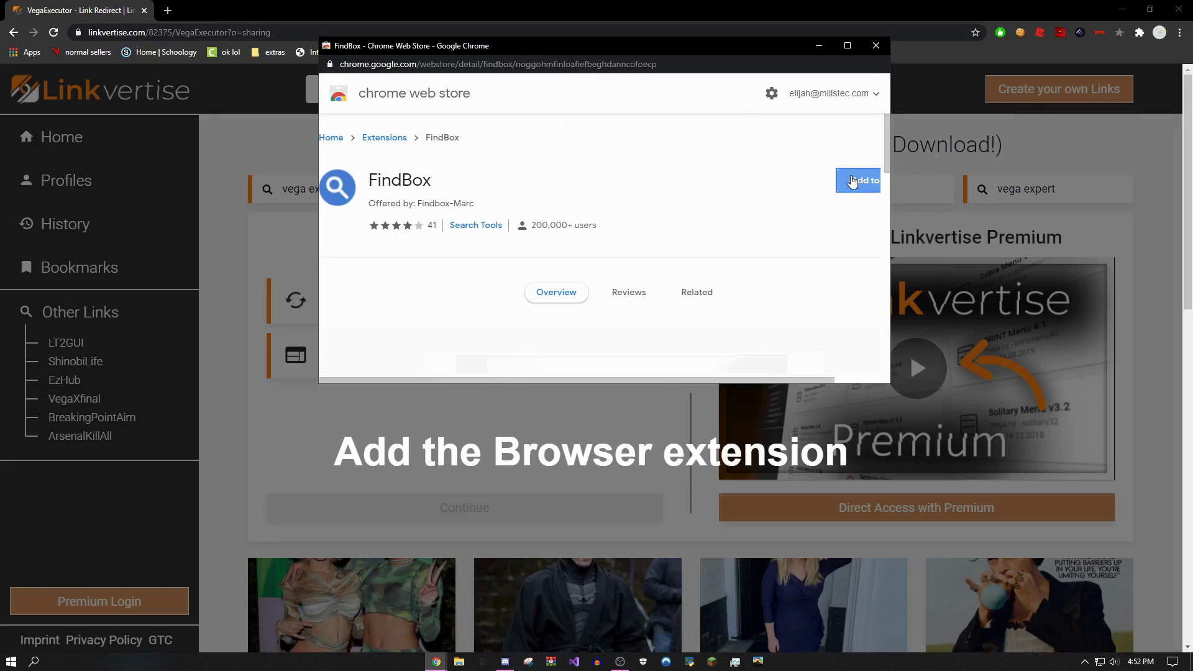
{"action": "left_click", "coordinate": [852, 181]}
{"action": "left_click", "coordinate": [631, 165]}
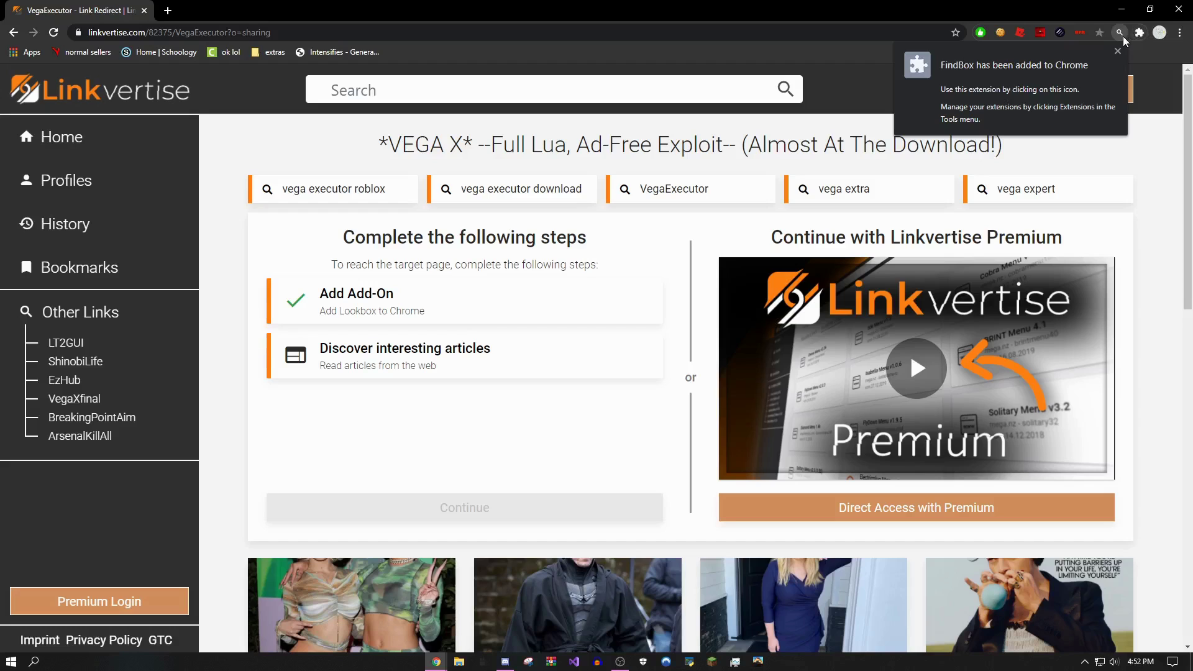
Step: Remove the FindBox extension from Chrome
{"action": "right_click", "coordinate": [1121, 34]}
{"action": "left_click", "coordinate": [1109, 119]}
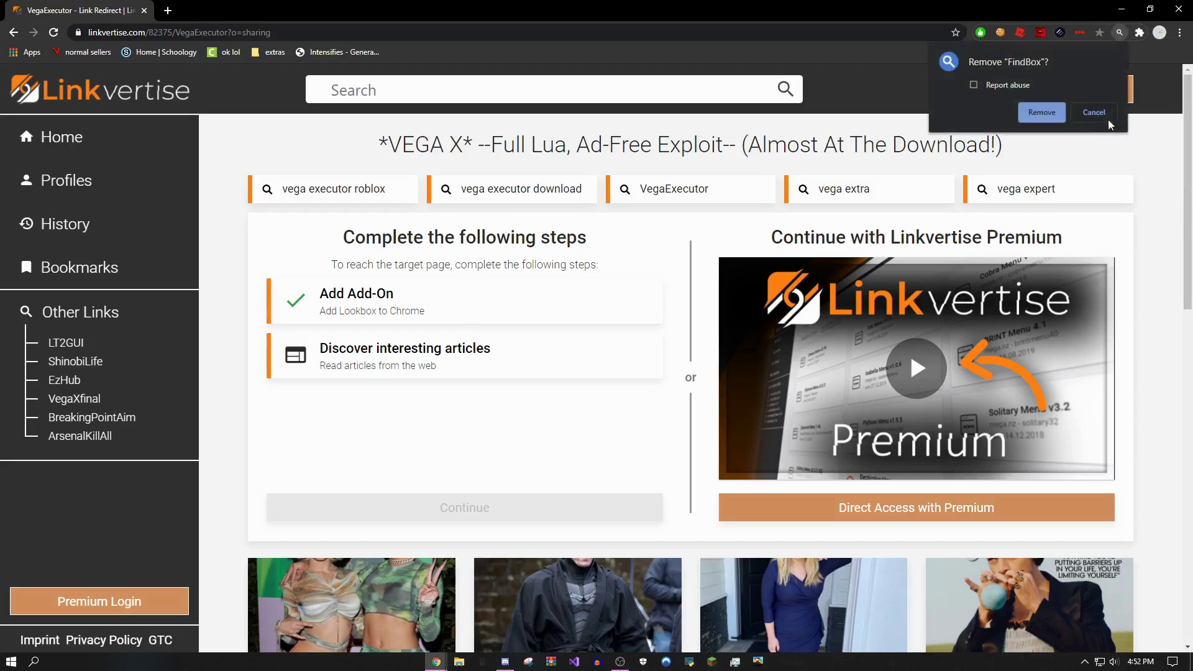
{"action": "left_click", "coordinate": [1061, 114]}
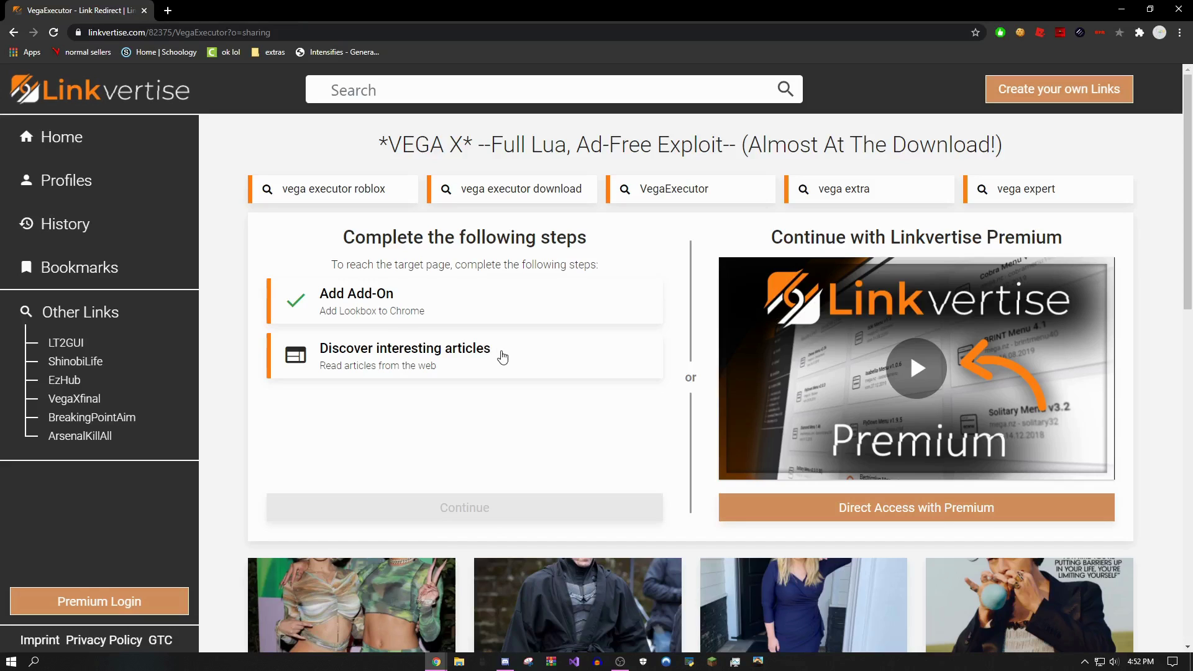
Step: Open the interesting articles requirement and close the article list once its waiting time has passed
{"action": "left_click", "coordinate": [491, 356]}
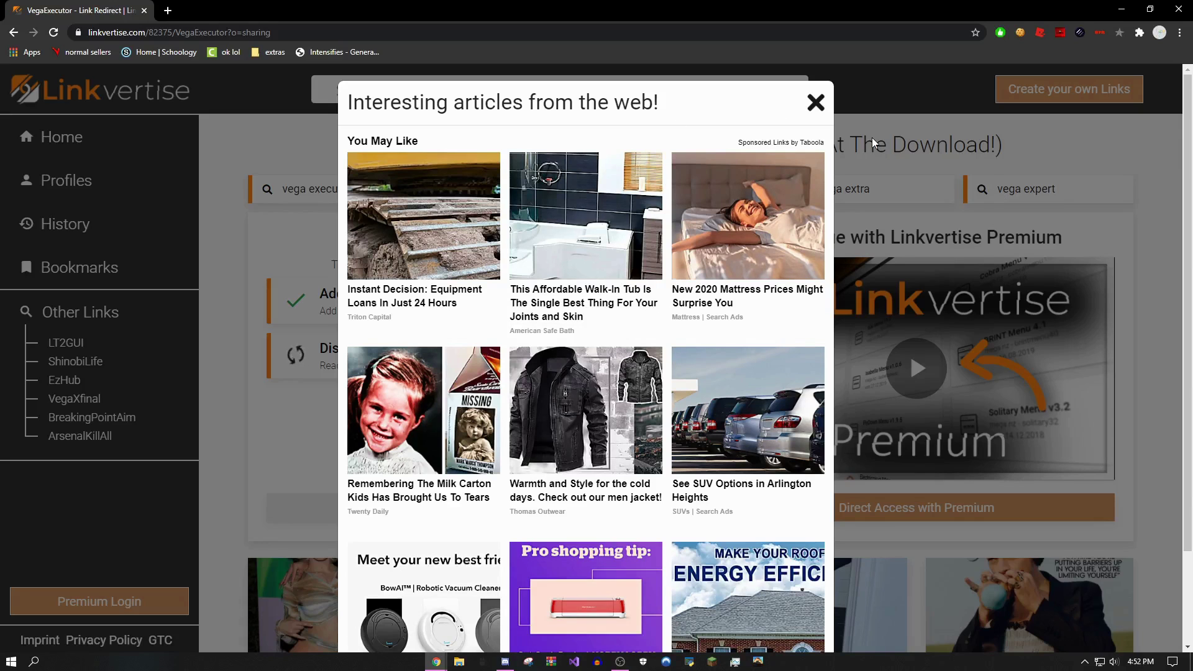
{"action": "left_click", "coordinate": [814, 108]}
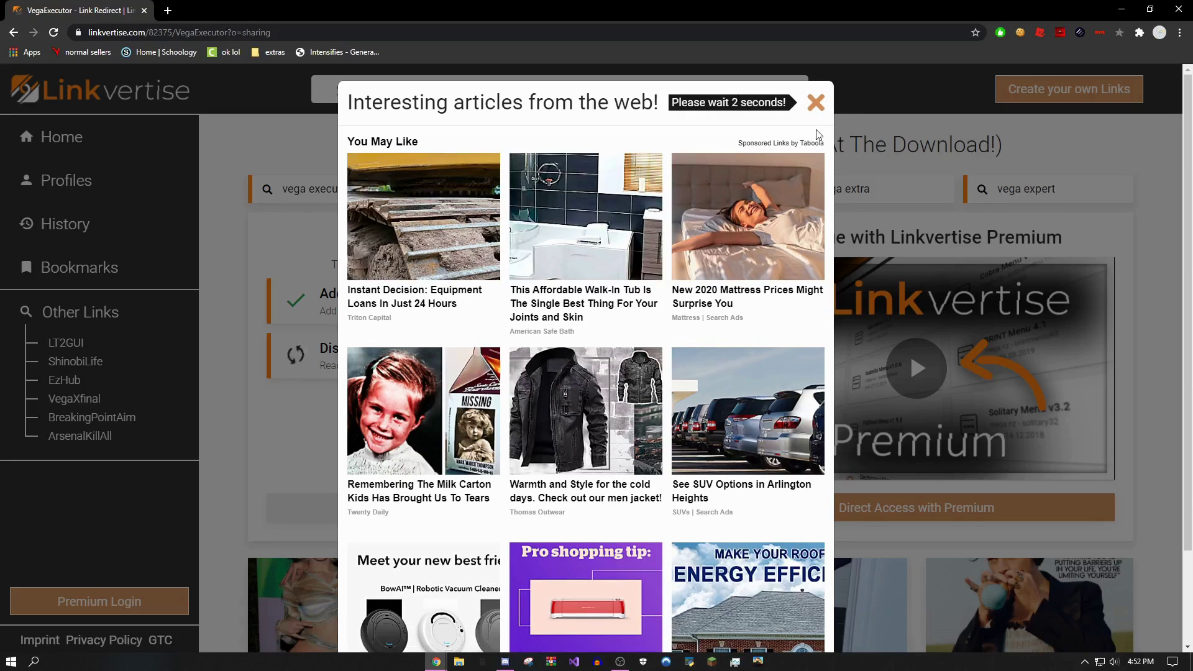
{"action": "left_click", "coordinate": [811, 111]}
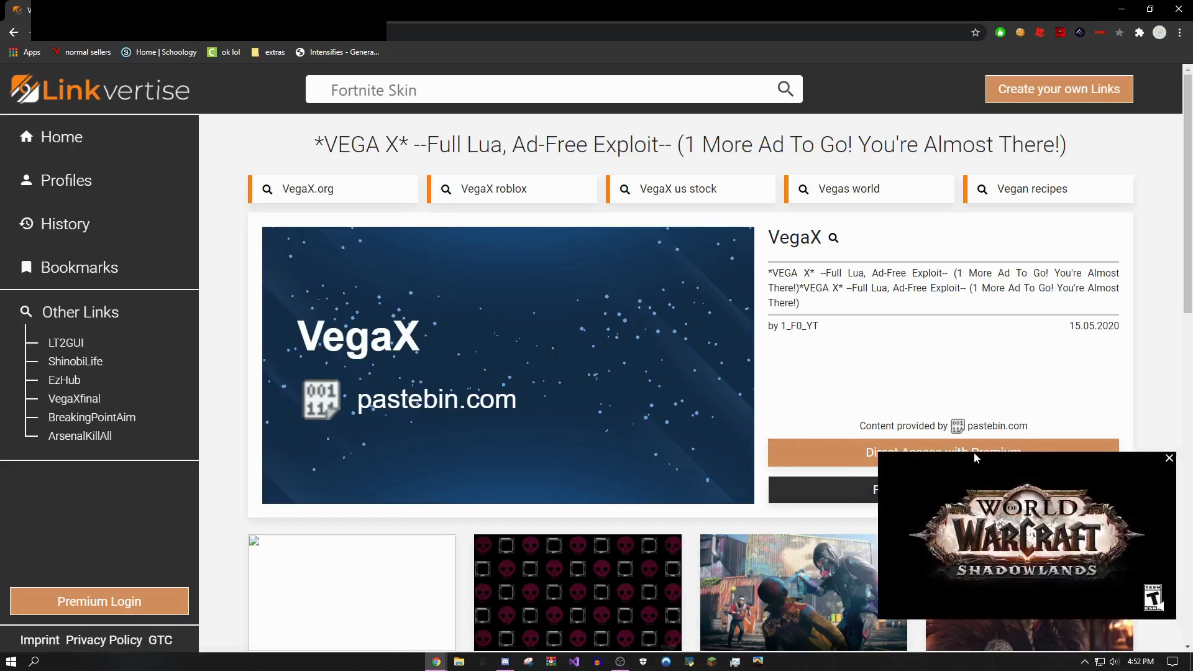
Step: Dismiss the video ad, request free access with ads to VegaX, and install FindBox for its Add Add-On requirement
{"action": "left_click", "coordinate": [1169, 460]}
{"action": "left_click", "coordinate": [1006, 497]}
{"action": "left_click", "coordinate": [529, 314]}
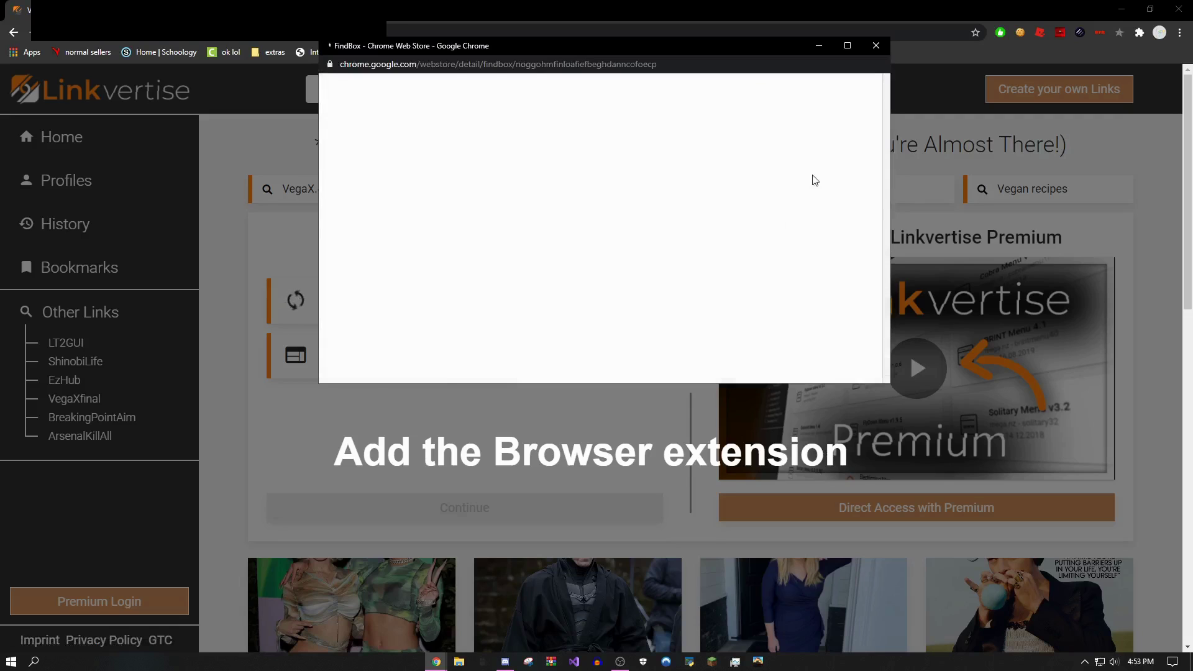
{"action": "left_click", "coordinate": [866, 180]}
{"action": "left_click", "coordinate": [697, 162]}
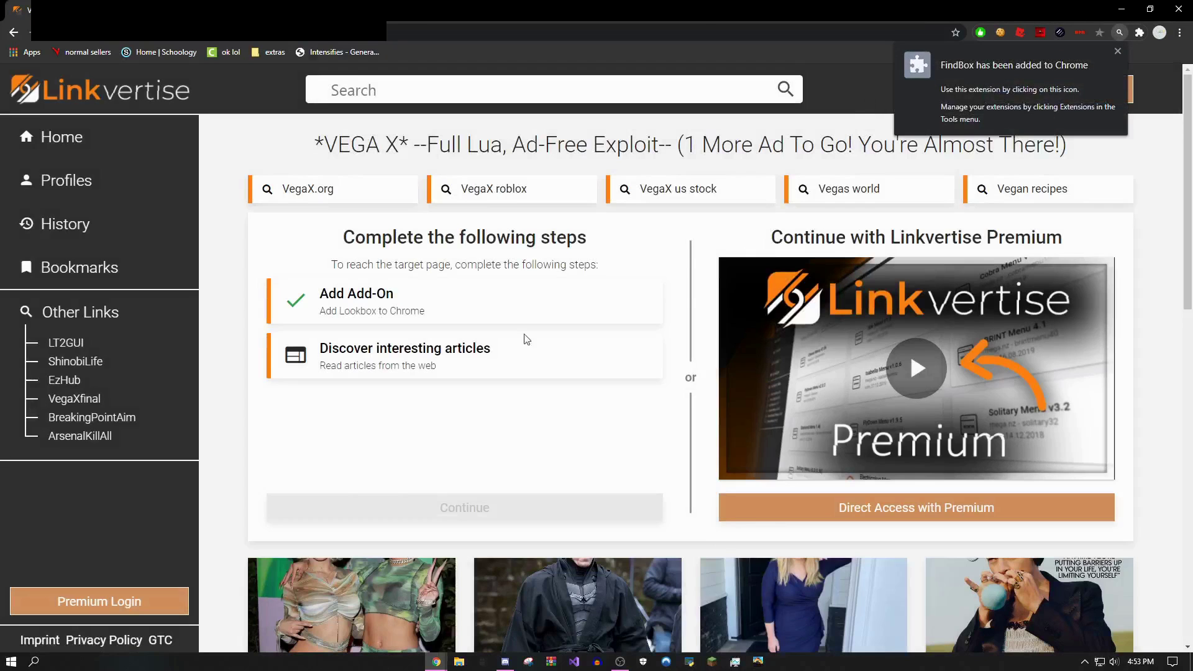
Step: Open the interesting articles requirement for VegaX, cancel the caret browsing prompt, and wait out the article timer
{"action": "left_click", "coordinate": [527, 340]}
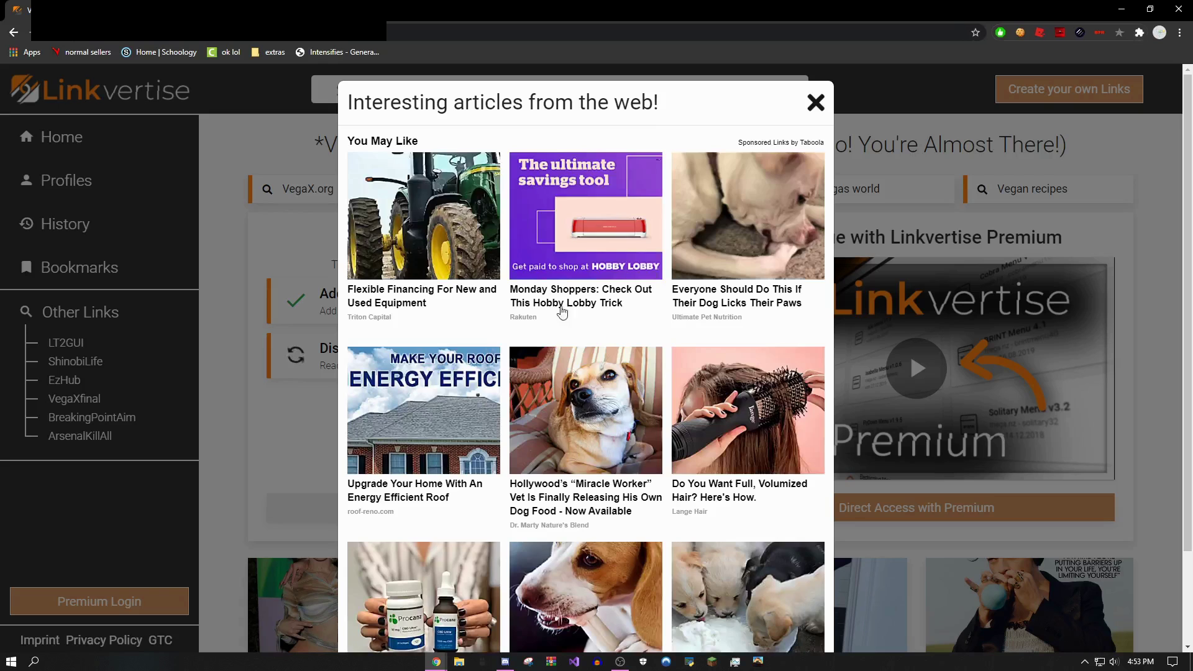
{"action": "left_click", "coordinate": [814, 105]}
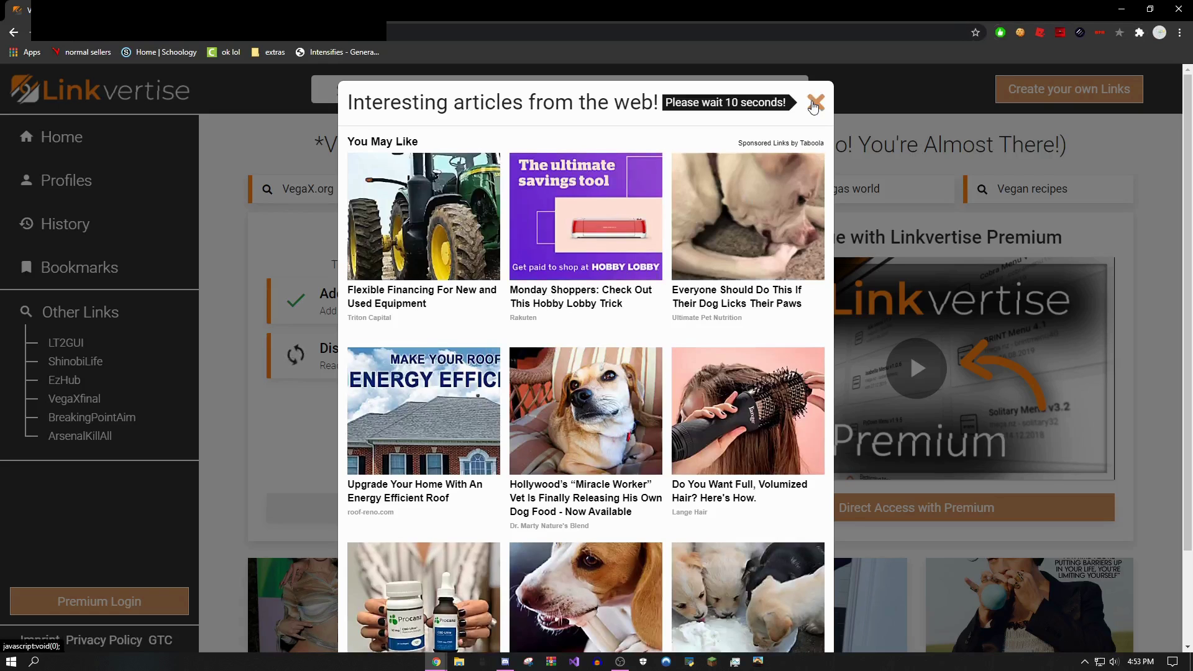
{"action": "key", "text": "F7"}
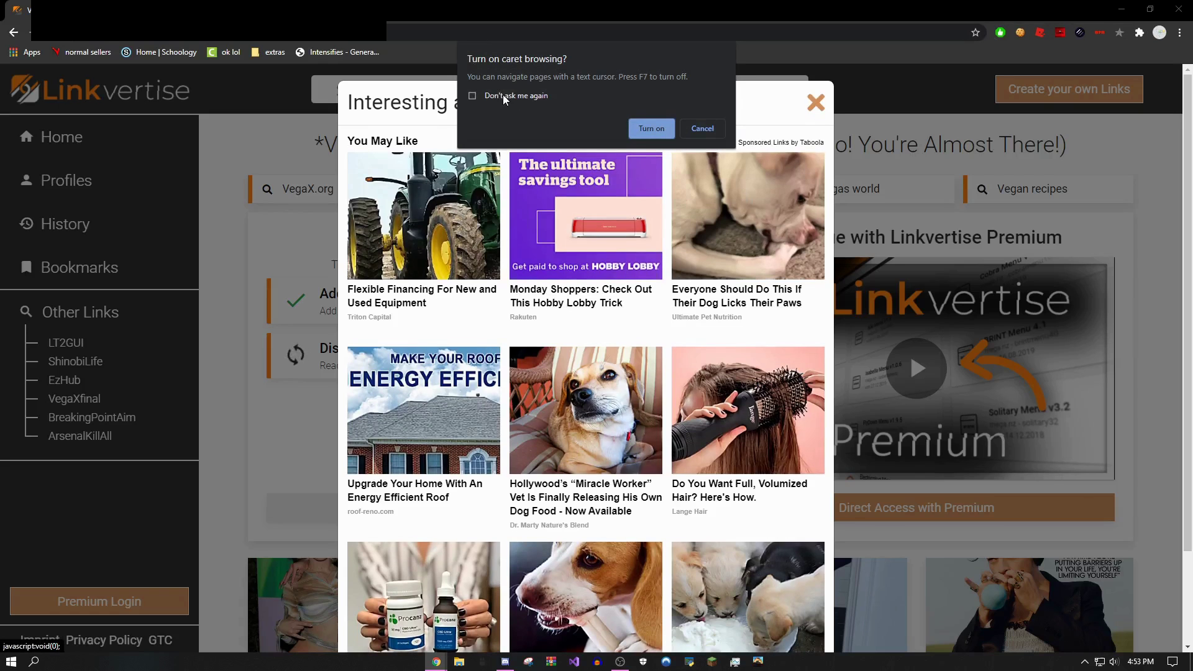
{"action": "left_click", "coordinate": [699, 128]}
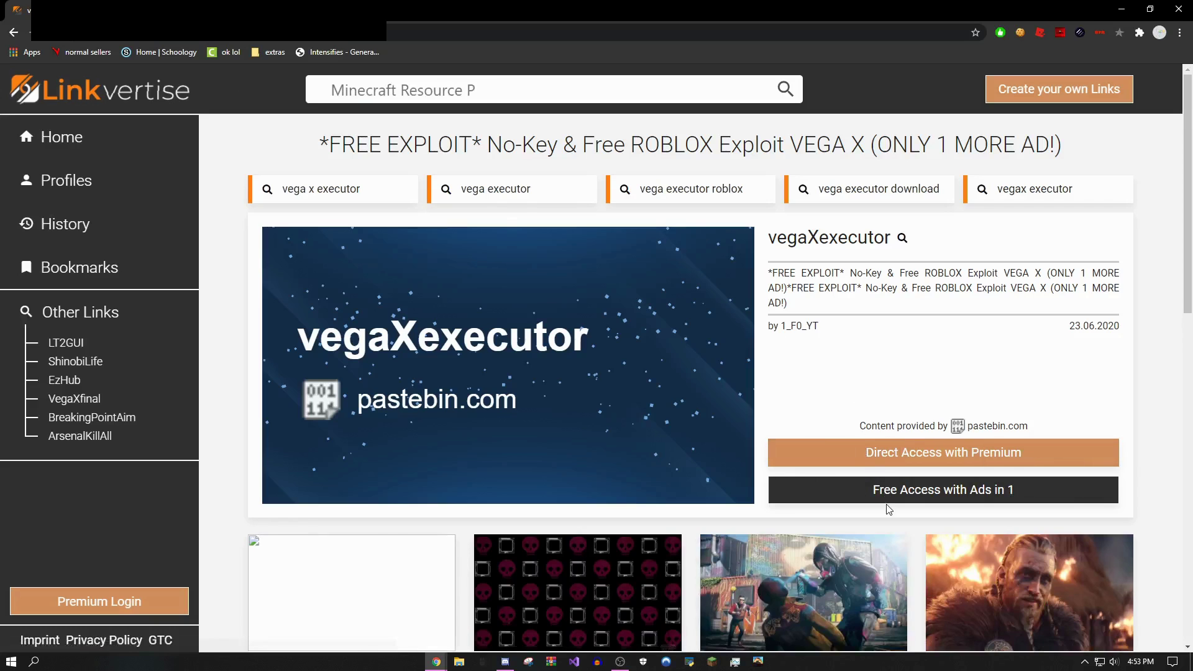
Step: Request free access with ads to vegaXexecutor and complete its interesting articles requirement
{"action": "left_click", "coordinate": [845, 500]}
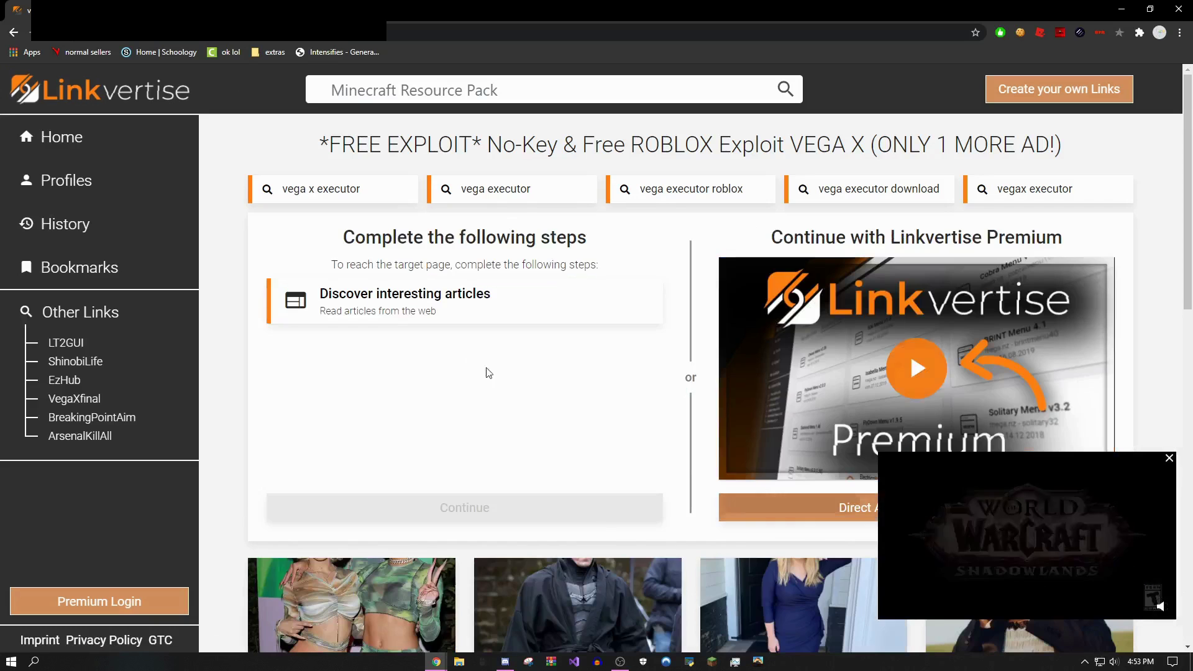
{"action": "left_click", "coordinate": [487, 313]}
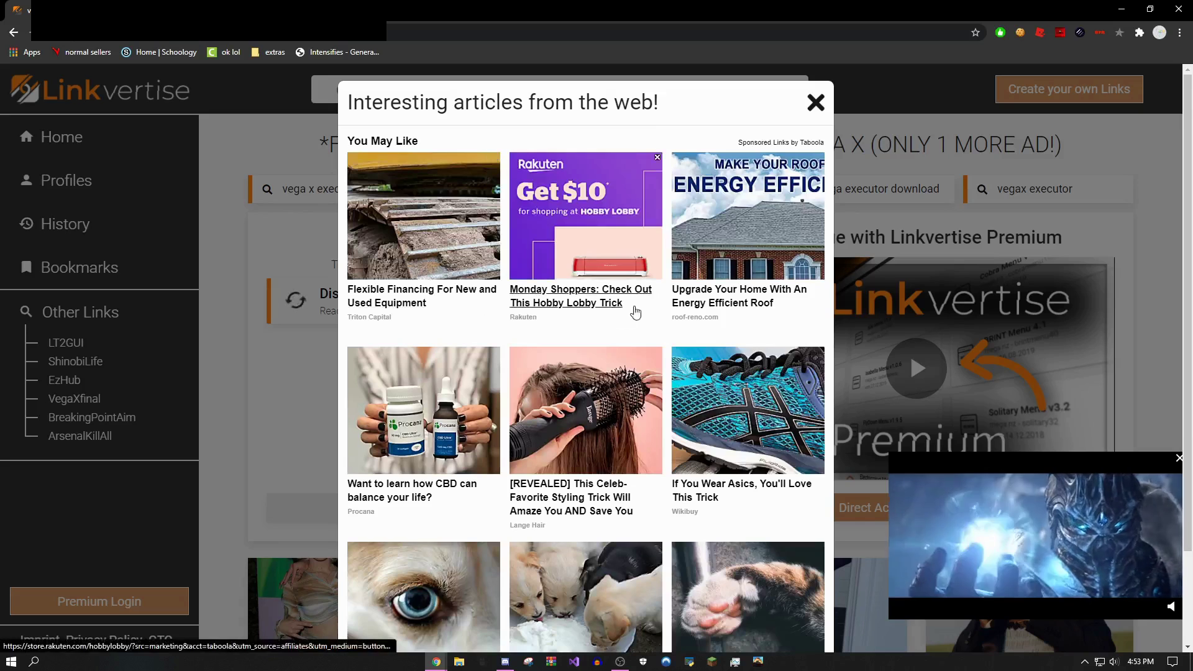
{"action": "left_click", "coordinate": [815, 102]}
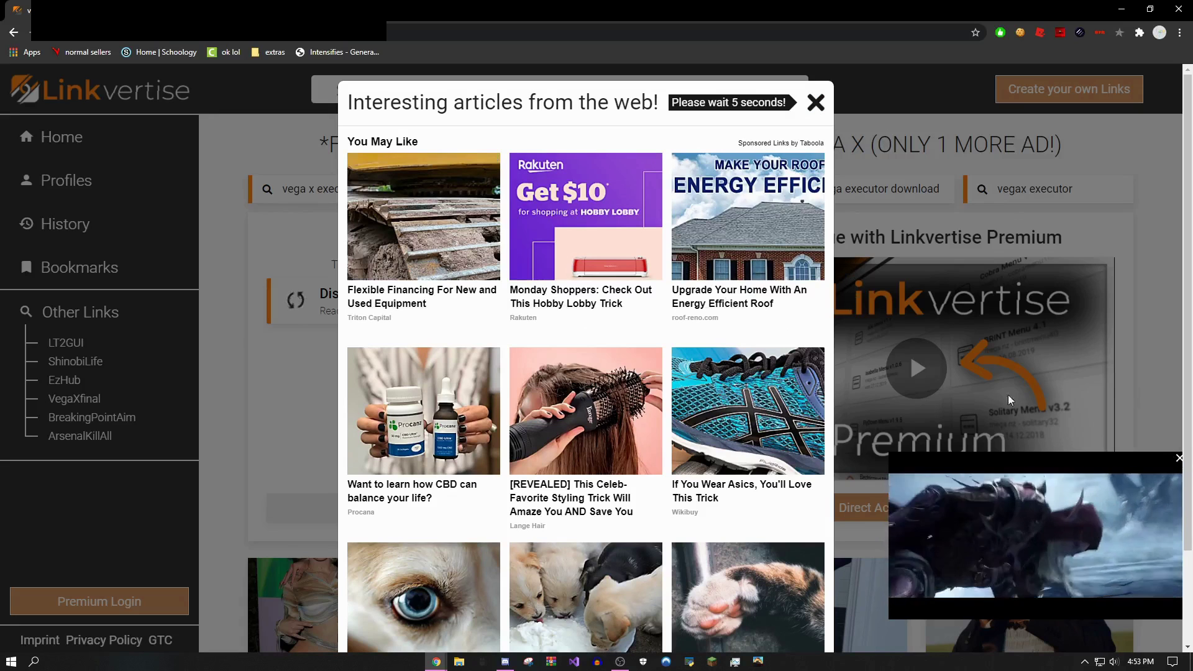
{"action": "left_click", "coordinate": [1139, 35]}
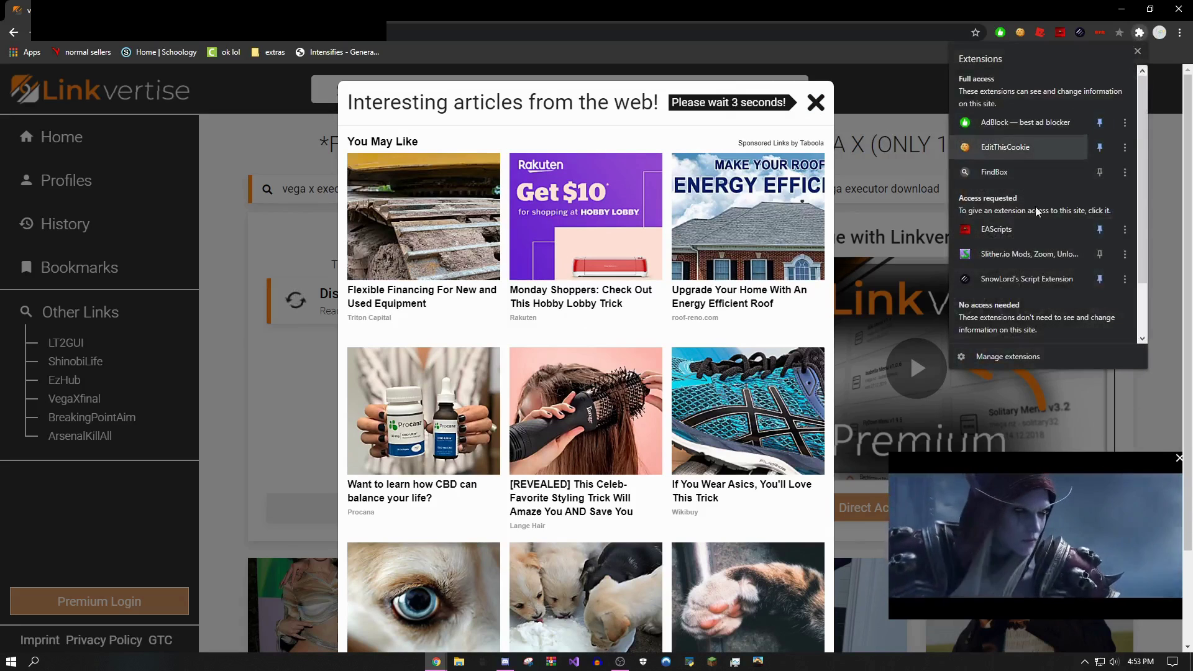
{"action": "left_click", "coordinate": [844, 6]}
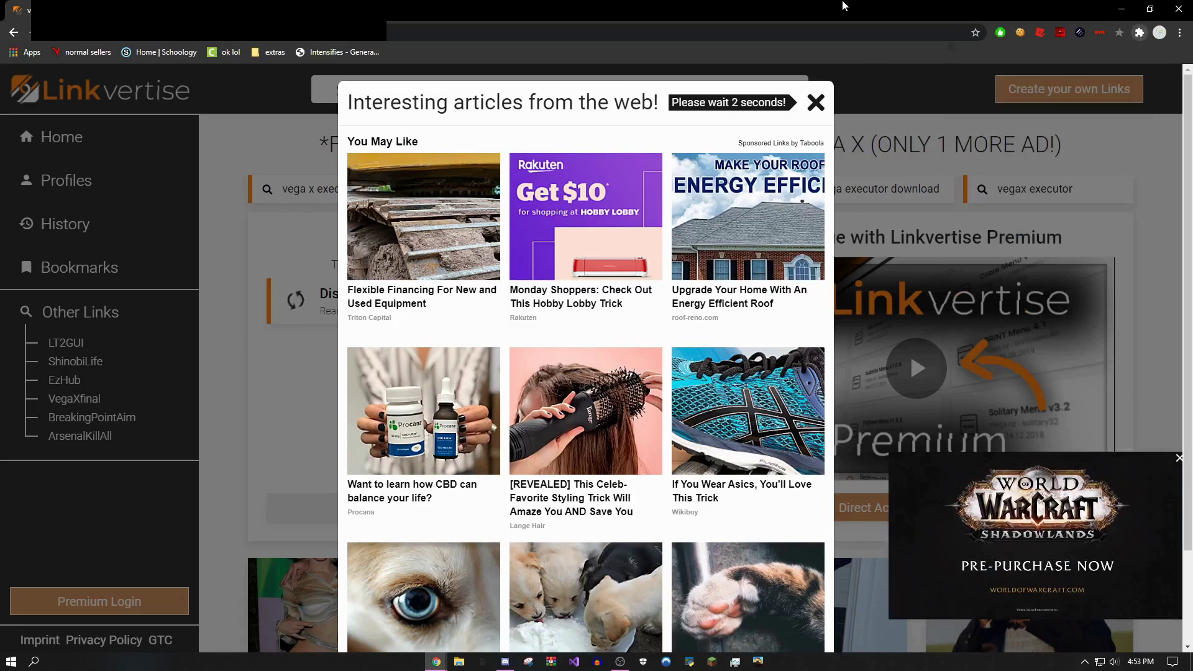
{"action": "left_click", "coordinate": [816, 102]}
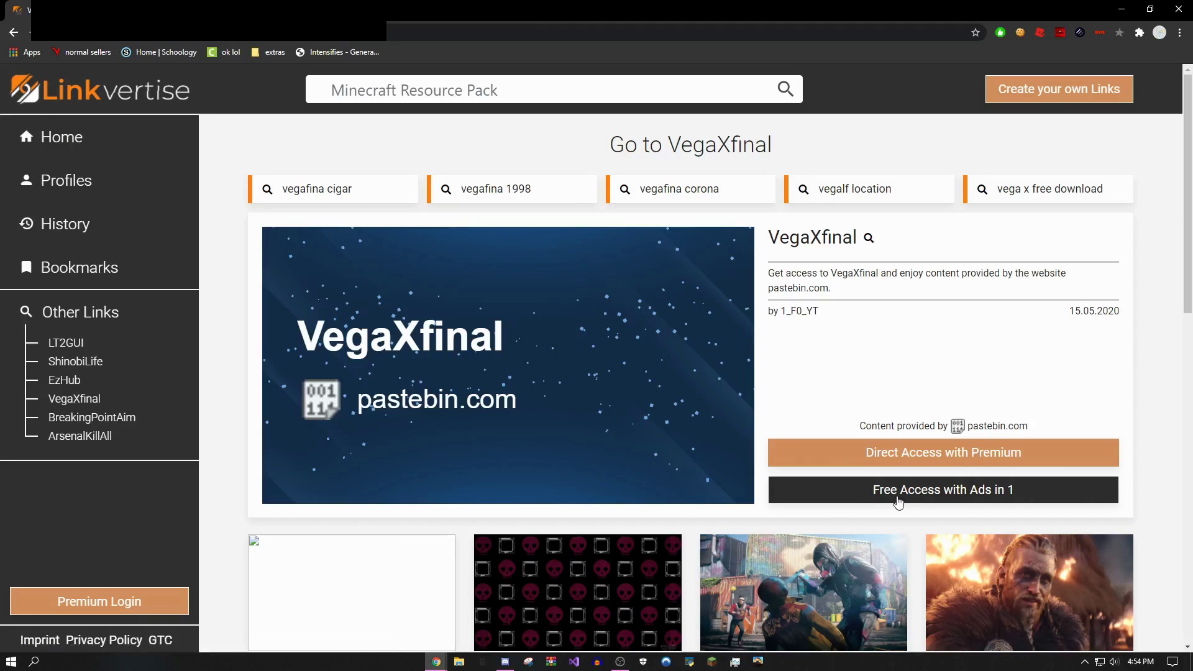
Step: Request free access with ads to VegaXfinal and complete its interesting articles requirement, cancelling the caret browsing prompt
{"action": "left_click", "coordinate": [902, 491]}
{"action": "key", "text": "F7"}
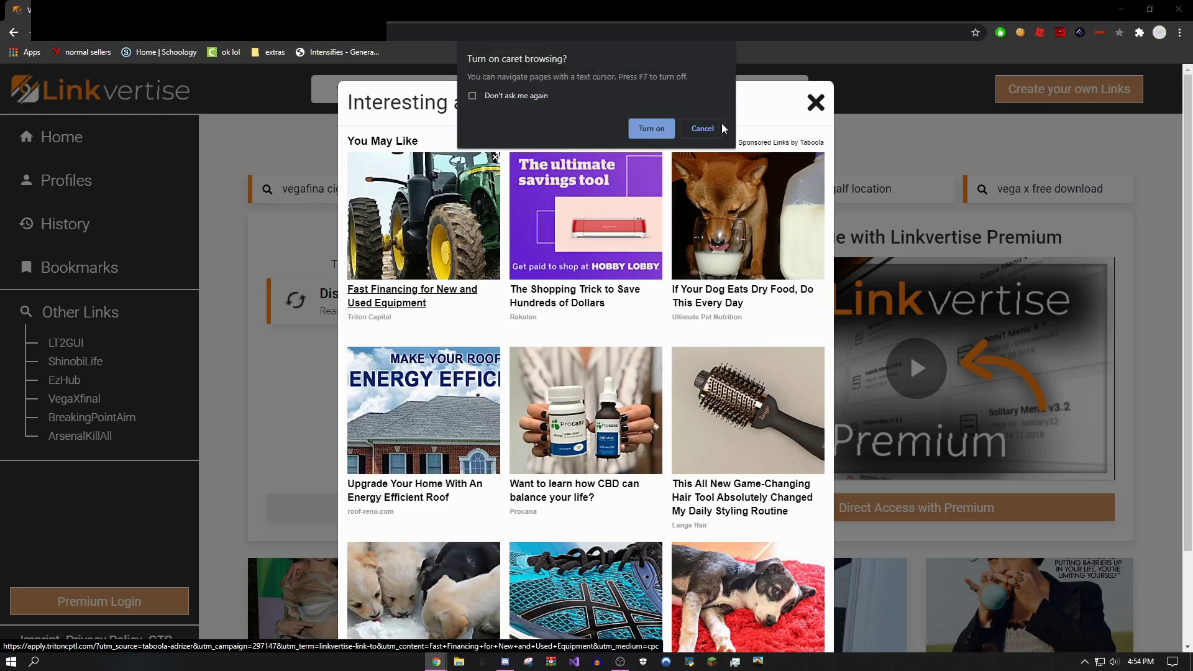
{"action": "left_click", "coordinate": [703, 128]}
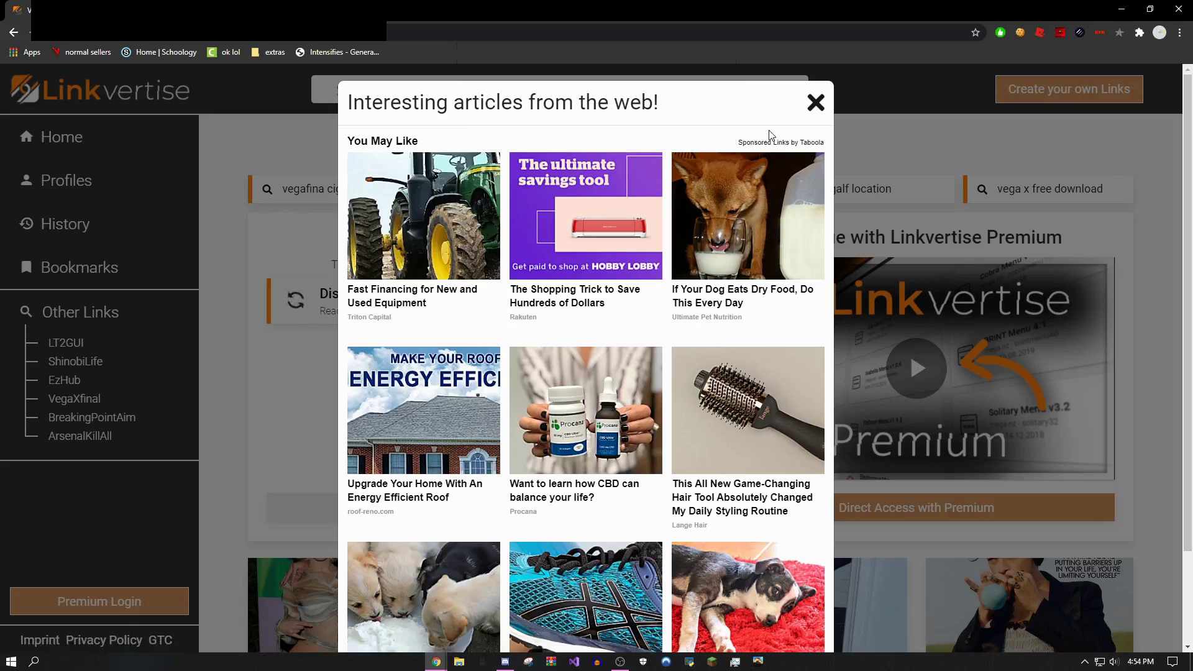
{"action": "left_click", "coordinate": [810, 104]}
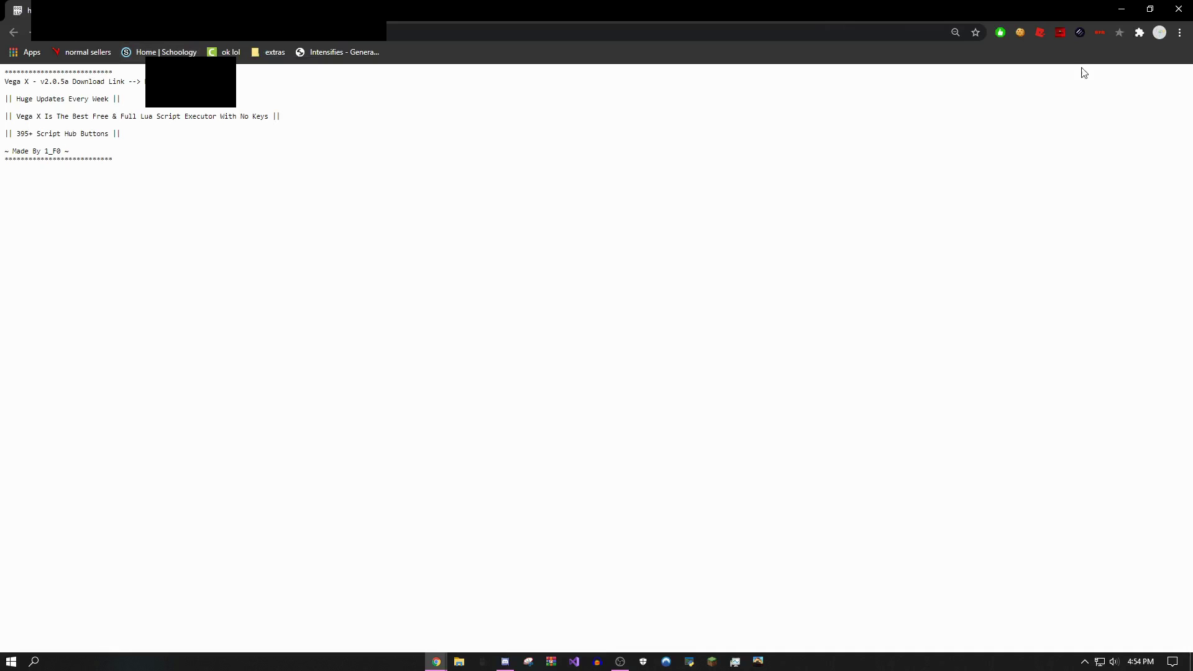
Step: Resume ad blocking in AdBlock and remove the FindBox extension from Chrome
{"action": "left_click", "coordinate": [1006, 32]}
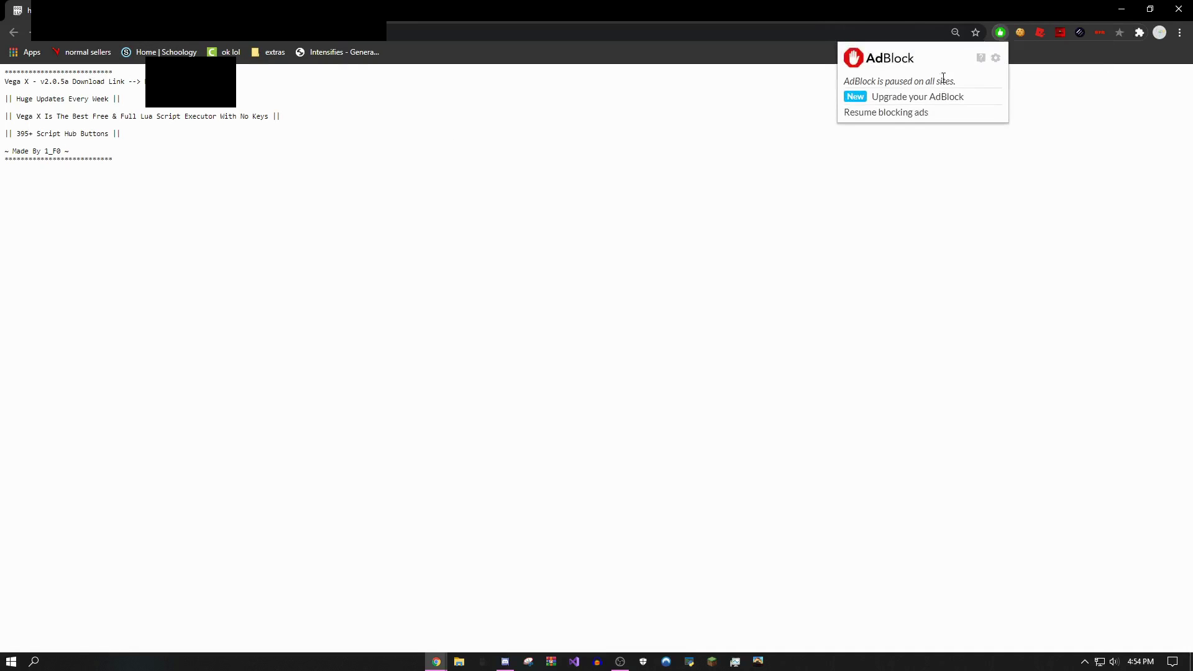
{"action": "left_click", "coordinate": [905, 113]}
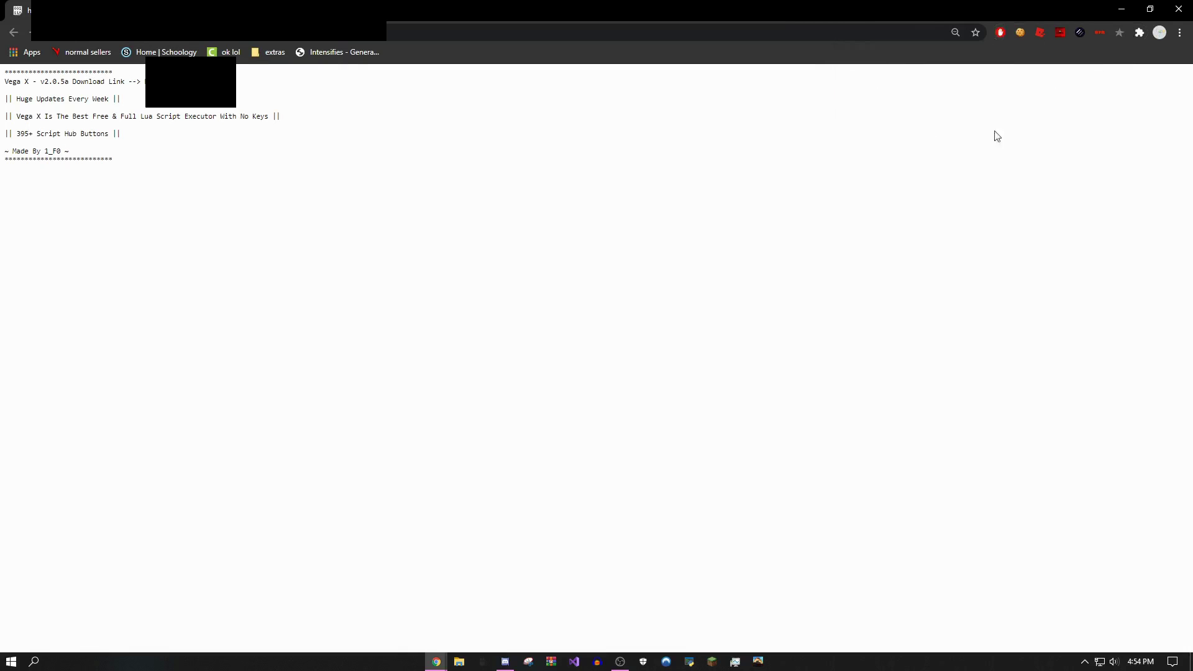
{"action": "left_click", "coordinate": [1139, 32]}
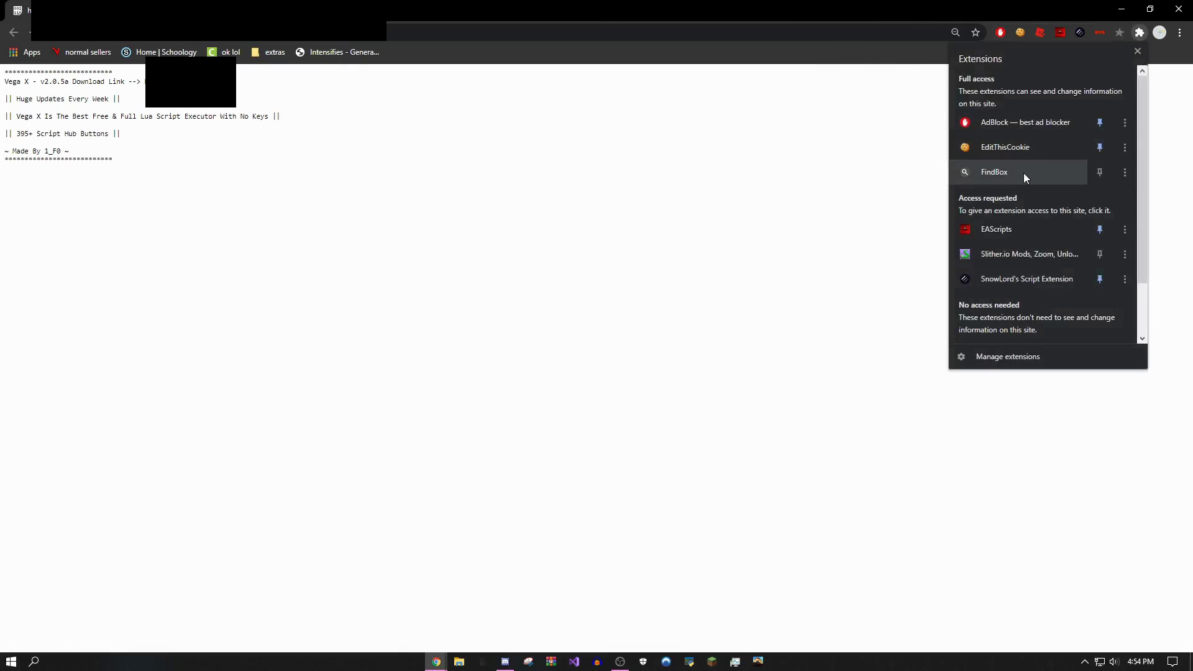
{"action": "left_click", "coordinate": [1124, 172]}
{"action": "left_click", "coordinate": [1096, 268]}
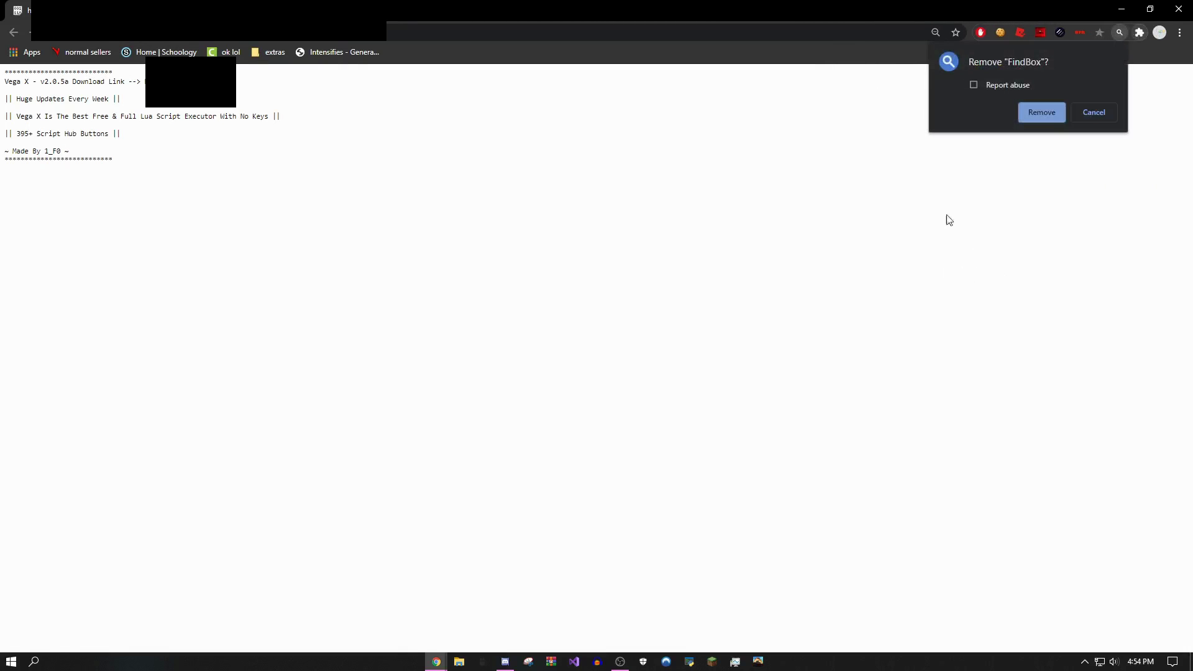
{"action": "left_click", "coordinate": [1041, 113]}
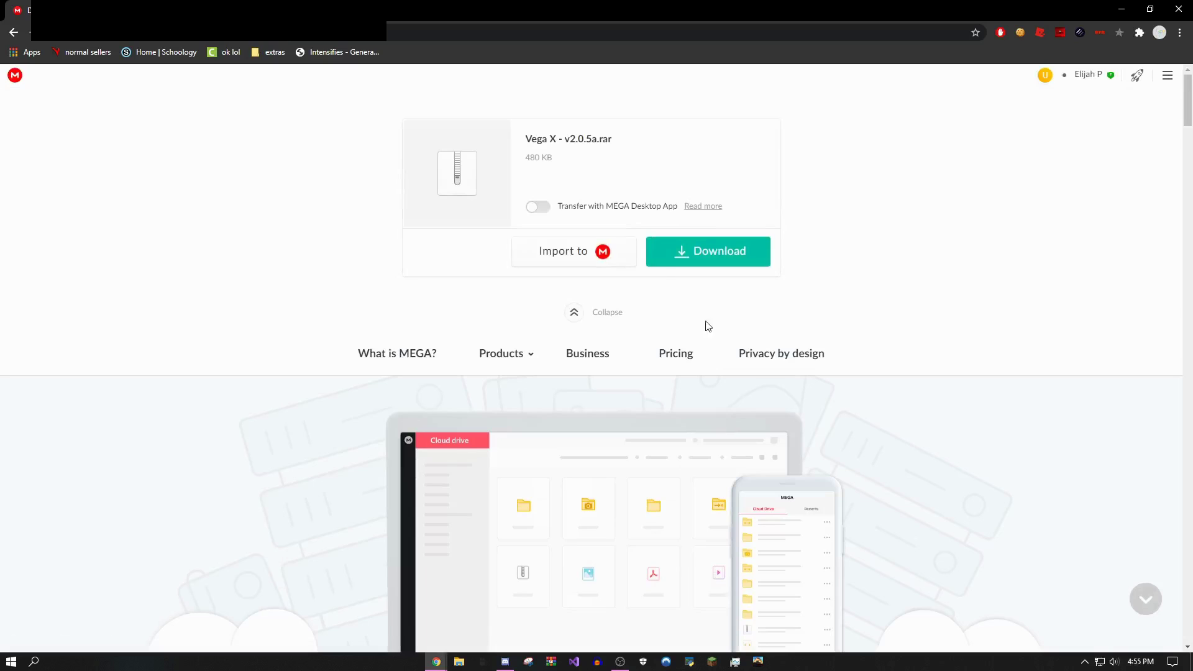
Step: Download Vega X - v2.0.5a.rar from MEGA and open it in WinRAR, dismissing the reminder window
{"action": "left_click", "coordinate": [681, 264]}
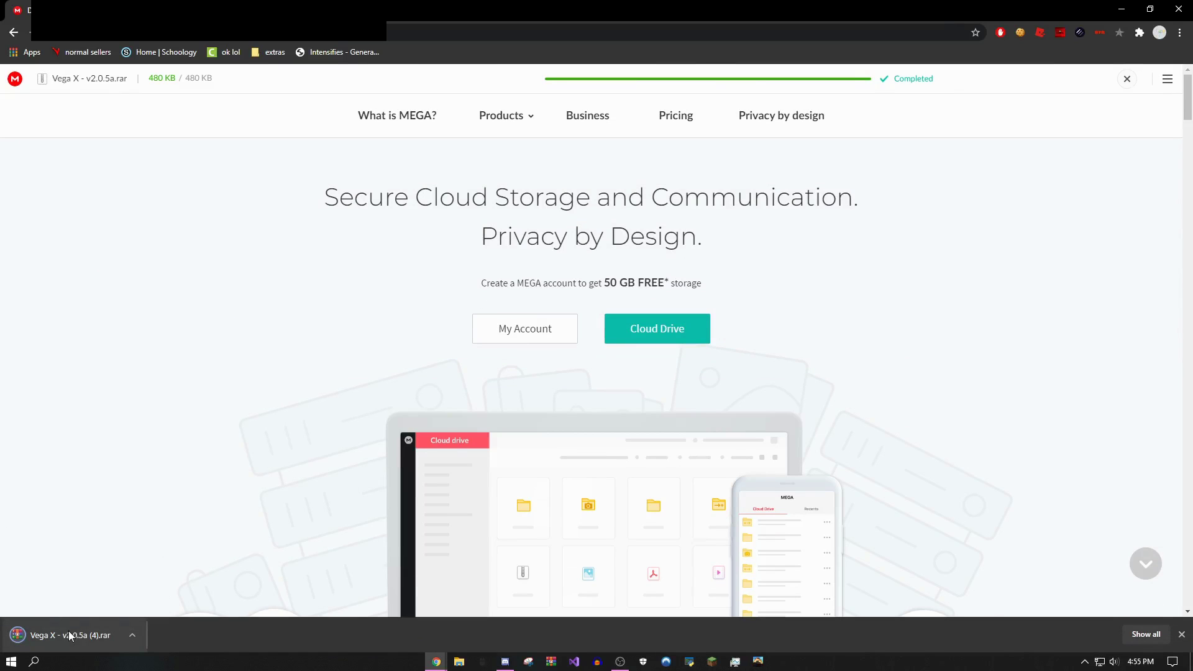
{"action": "left_click", "coordinate": [65, 631]}
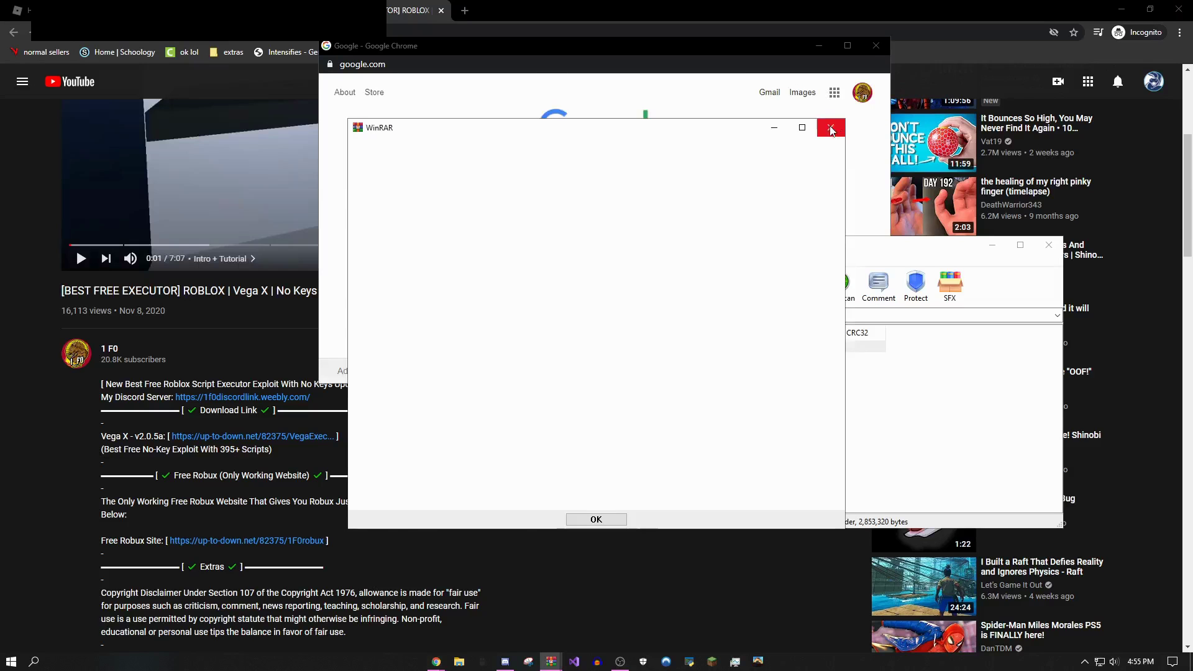
{"action": "left_click", "coordinate": [831, 128]}
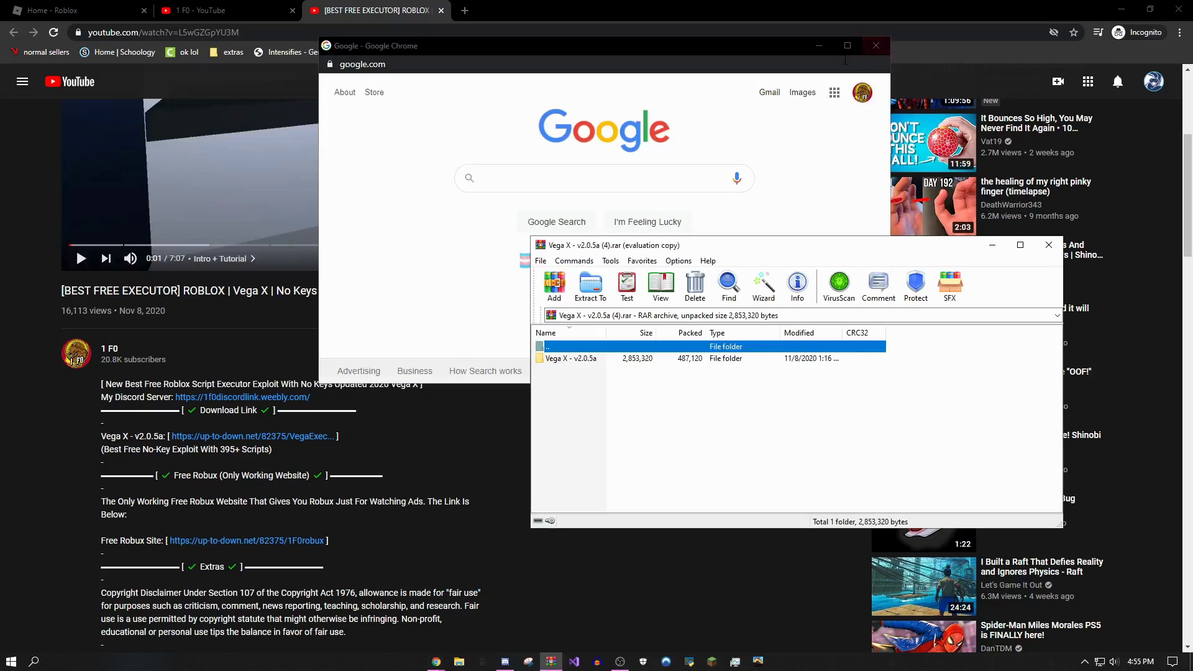
Step: Close the browser windows behind WinRAR and extract the Vega X - v2.0.5a folder to the desktop
{"action": "left_click", "coordinate": [877, 51]}
{"action": "left_click", "coordinate": [1178, 9]}
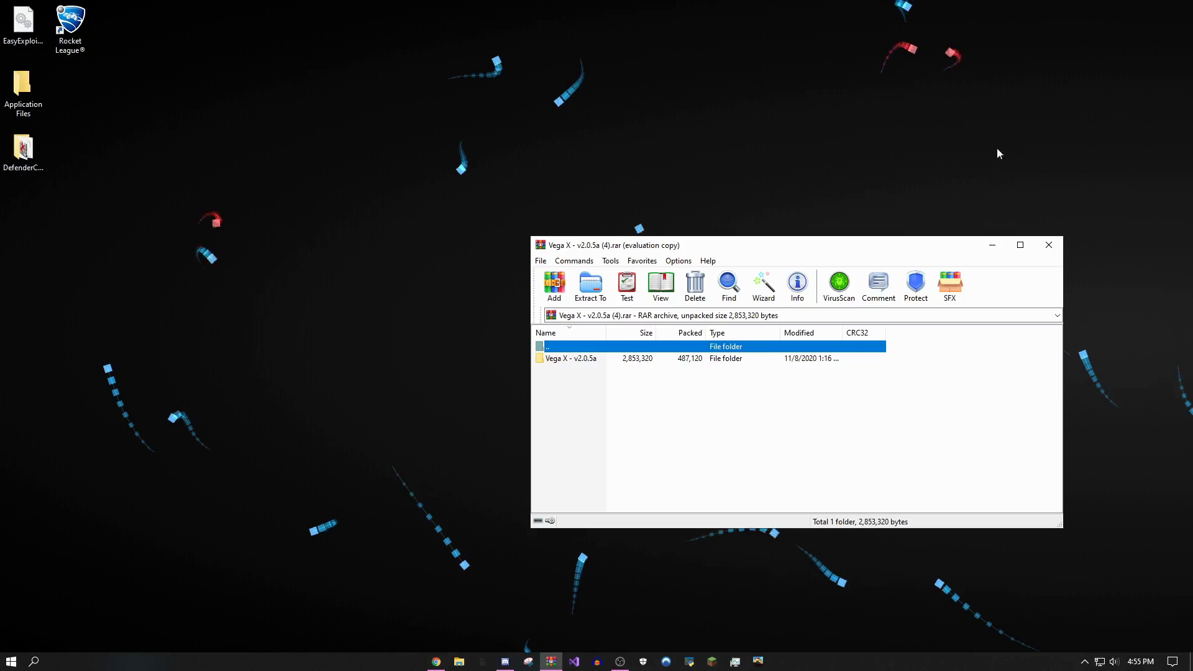
{"action": "left_click", "coordinate": [615, 359]}
{"action": "left_click_drag", "start_coordinate": [615, 359], "coordinate": [426, 245]}
{"action": "key", "text": "super+d"}
Step: Pack the extracted Vega X - v2.0.5a folder into a desktop archive and place the archive beside the Rocket League shortcut
{"action": "left_click", "coordinate": [448, 215]}
{"action": "left_click_drag", "start_coordinate": [448, 215], "coordinate": [87, 108]}
{"action": "right_click", "coordinate": [80, 97]}
{"action": "left_click", "coordinate": [186, 252]}
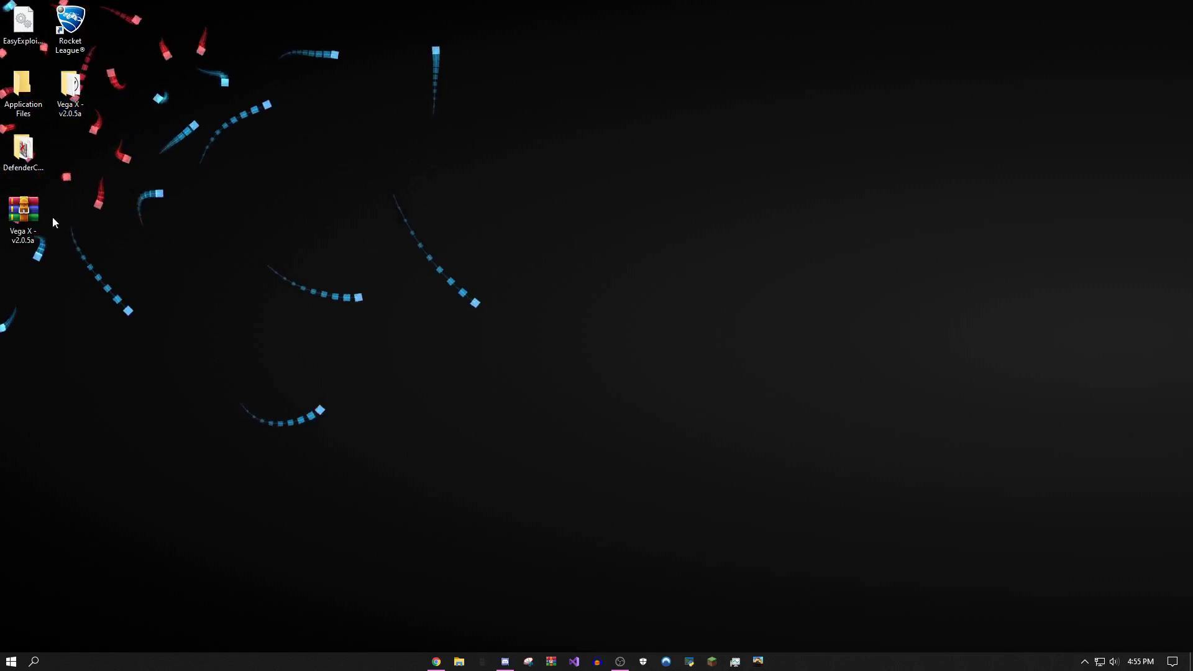
{"action": "left_click_drag", "start_coordinate": [43, 220], "coordinate": [127, 28]}
Step: Move the Vega X - v2.0.5a folder to open desktop space and launch the Vega X application from it
{"action": "left_click_drag", "start_coordinate": [70, 87], "coordinate": [443, 236]}
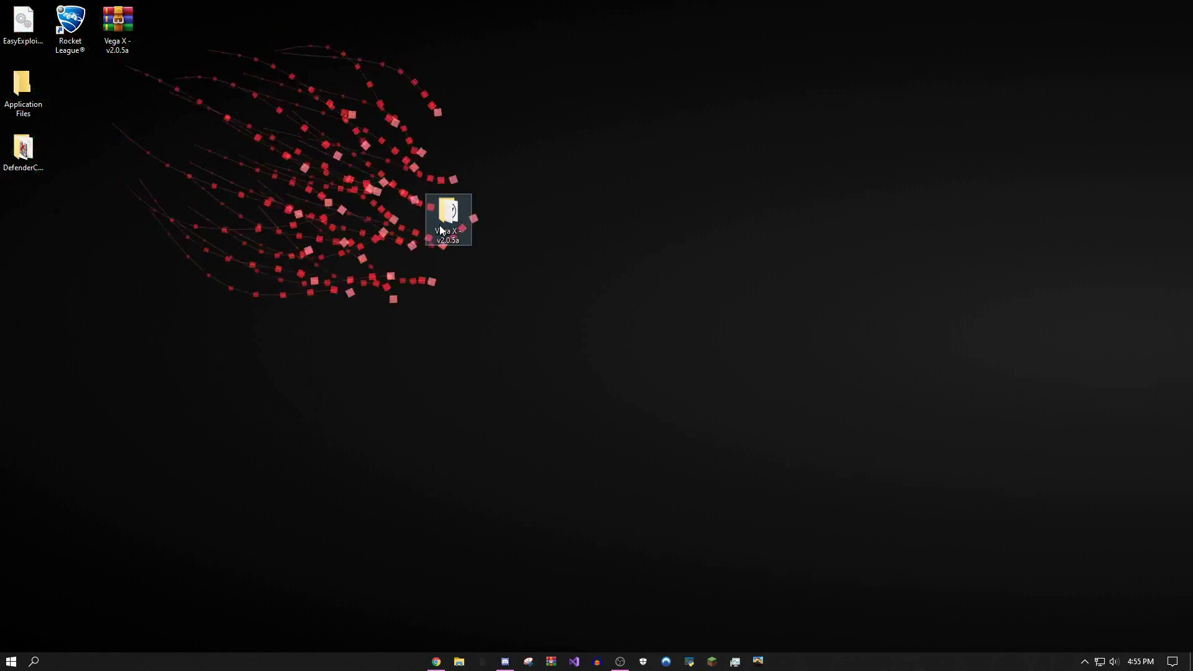
{"action": "double_click", "coordinate": [442, 236]}
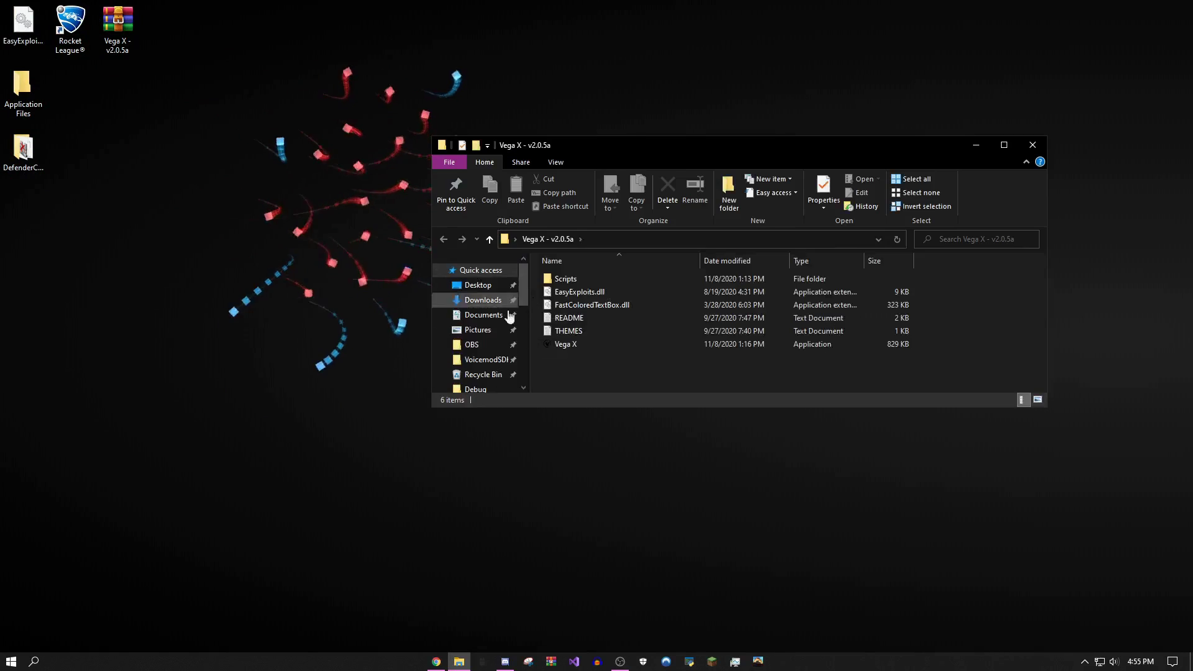
{"action": "double_click", "coordinate": [575, 345]}
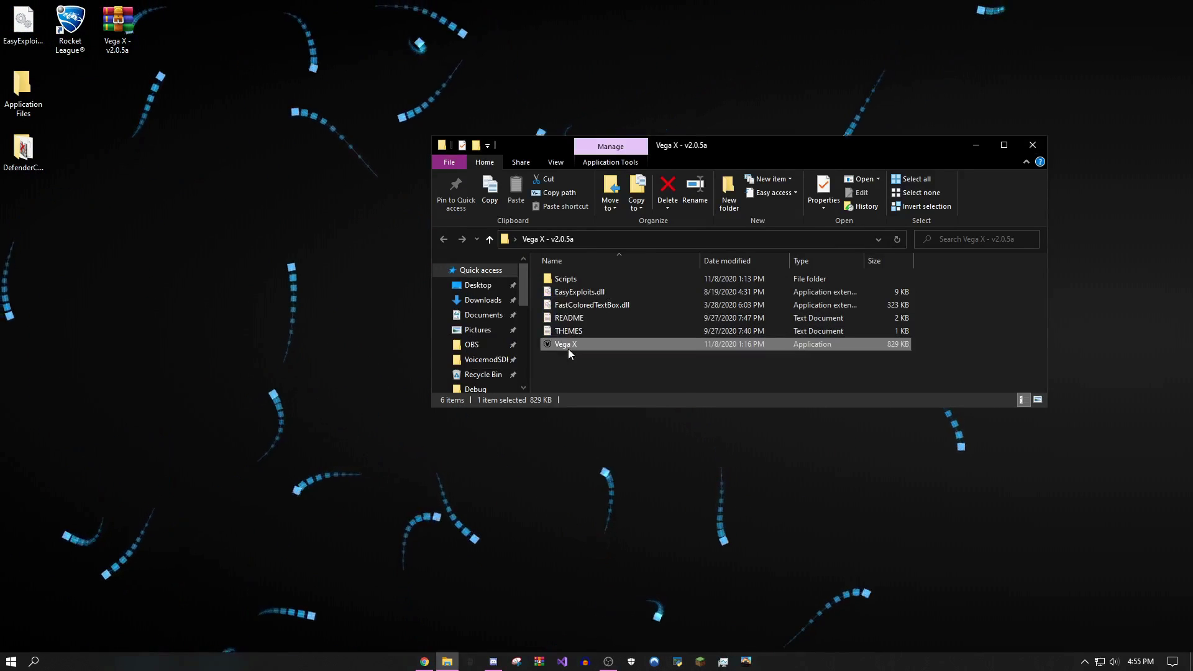
{"action": "left_click", "coordinate": [638, 377]}
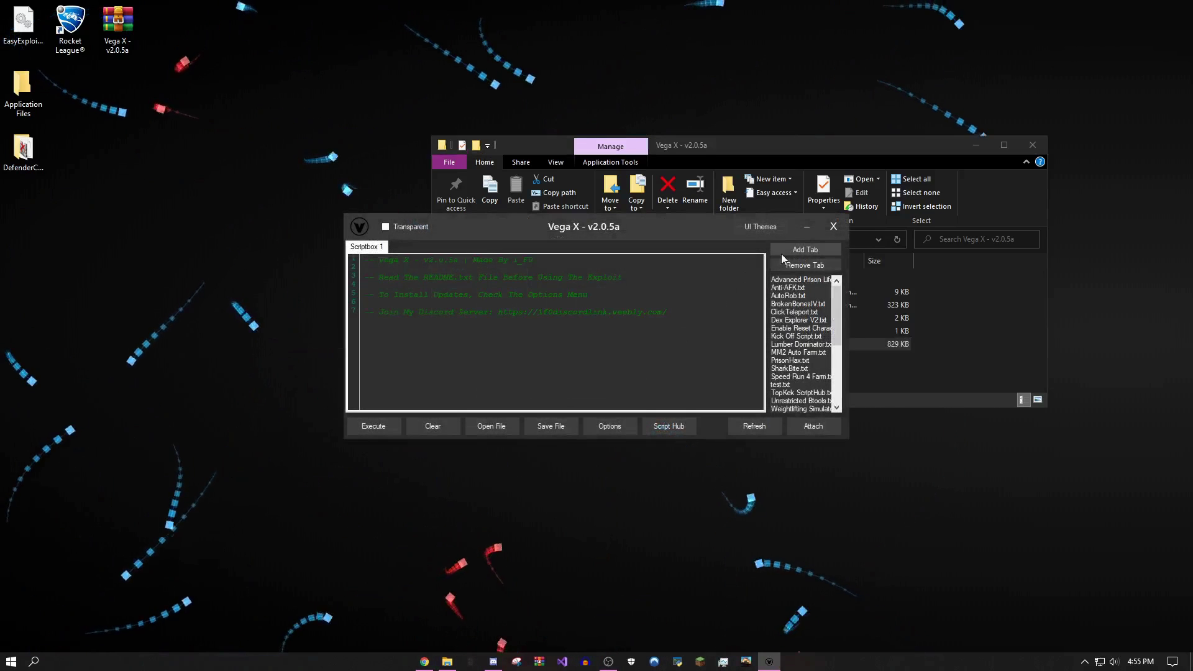
Step: Clear the default text from Scriptbox 1 in Vega X and minimize its window
{"action": "left_click", "coordinate": [810, 226]}
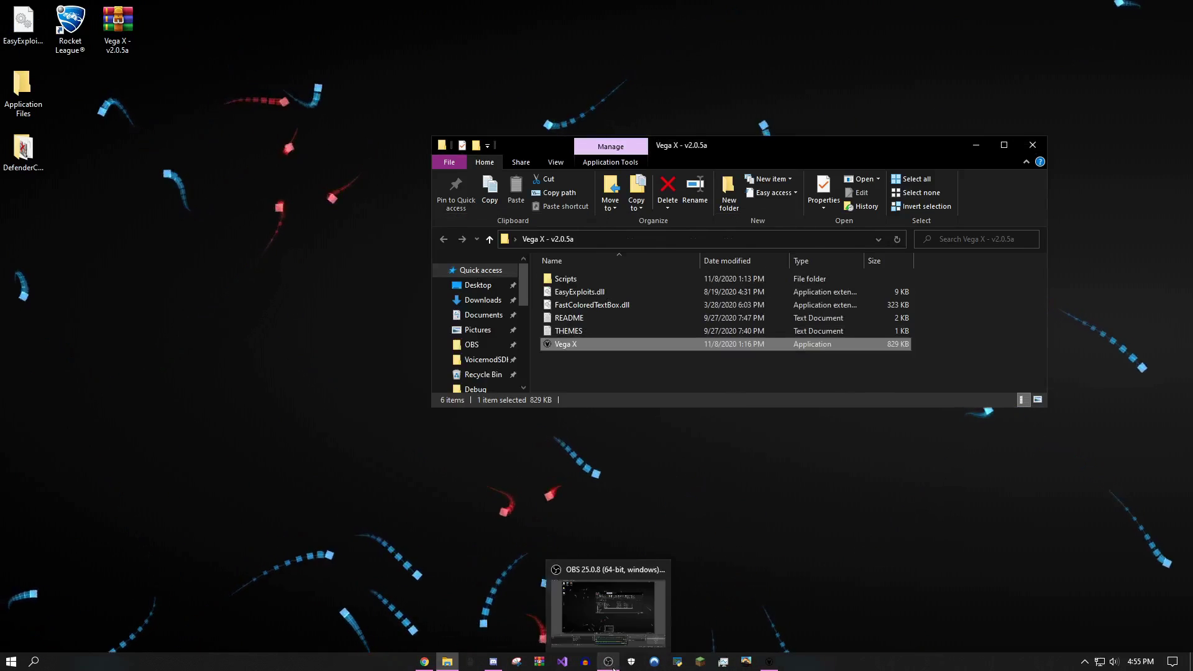
{"action": "left_click", "coordinate": [769, 661]}
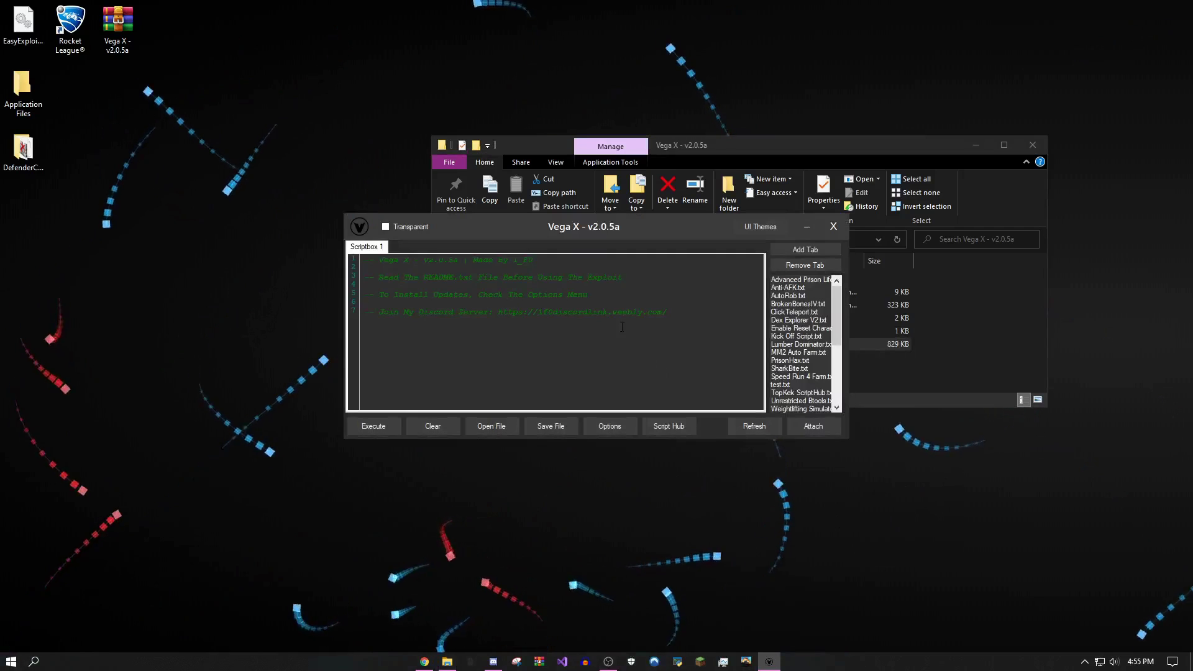
{"action": "left_click", "coordinate": [433, 425]}
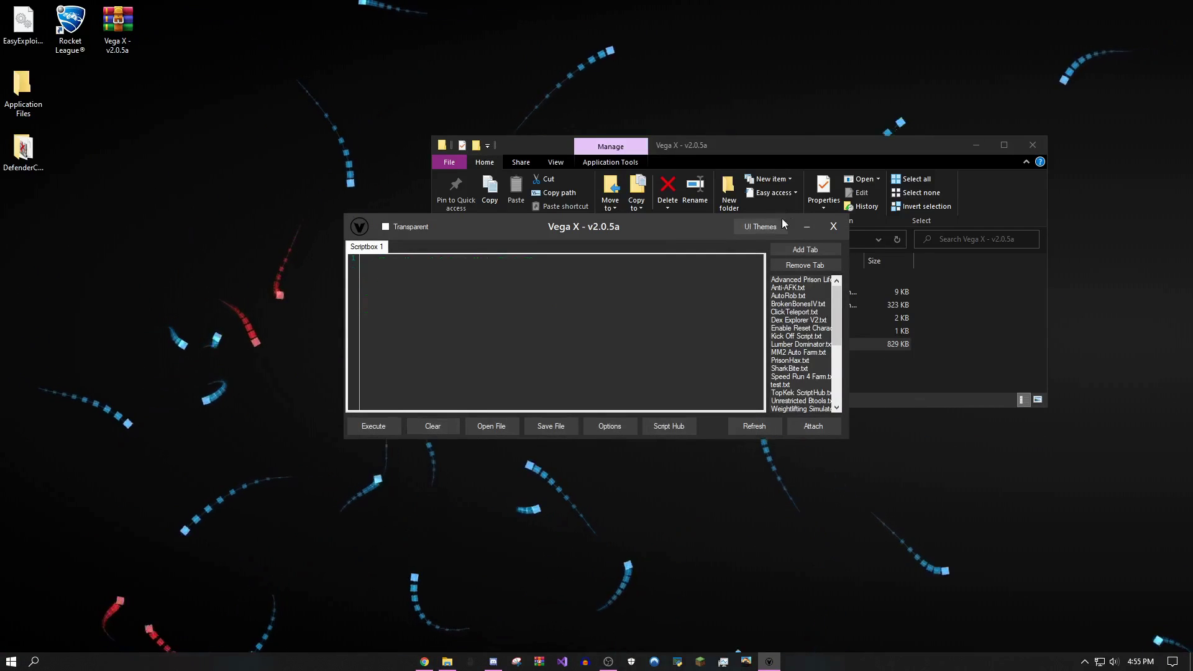
{"action": "left_click", "coordinate": [807, 226]}
Step: Read the README file in the Vega X folder for update and error help, and close both windows
{"action": "double_click", "coordinate": [621, 312]}
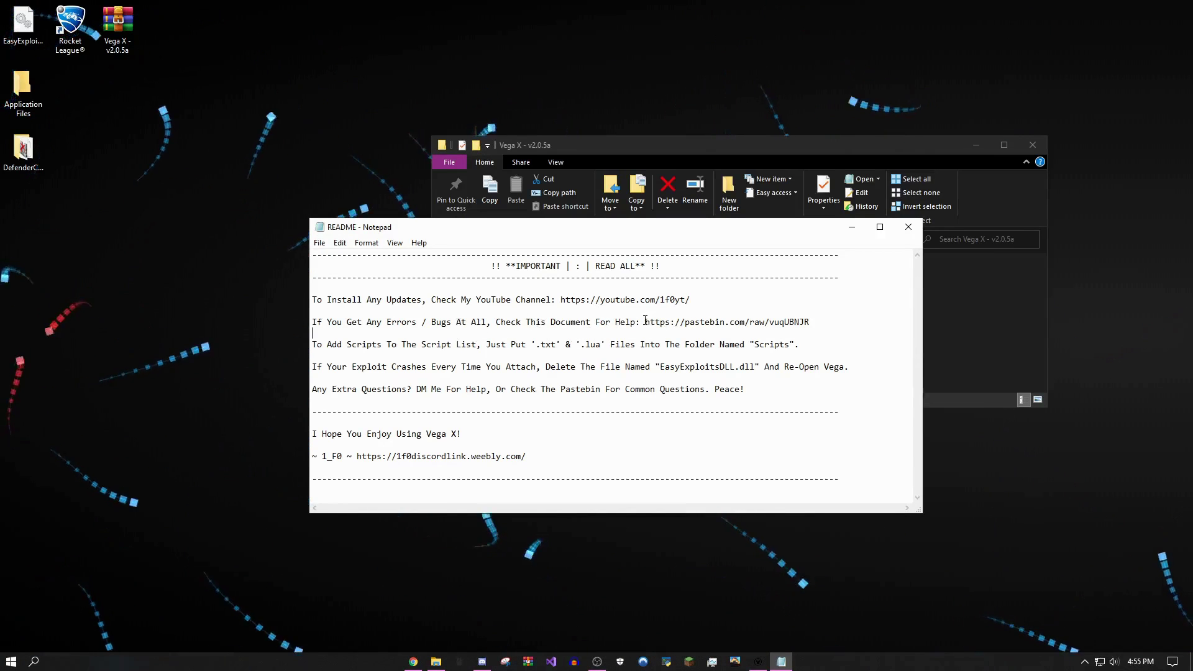
{"action": "mouse_move", "coordinate": [651, 323]}
{"action": "left_mouse_down"}
{"action": "mouse_move", "coordinate": [810, 323]}
{"action": "mouse_move", "coordinate": [663, 311]}
{"action": "mouse_move", "coordinate": [645, 322]}
{"action": "left_mouse_up"}
{"action": "left_click", "coordinate": [907, 226]}
{"action": "left_click", "coordinate": [953, 339]}
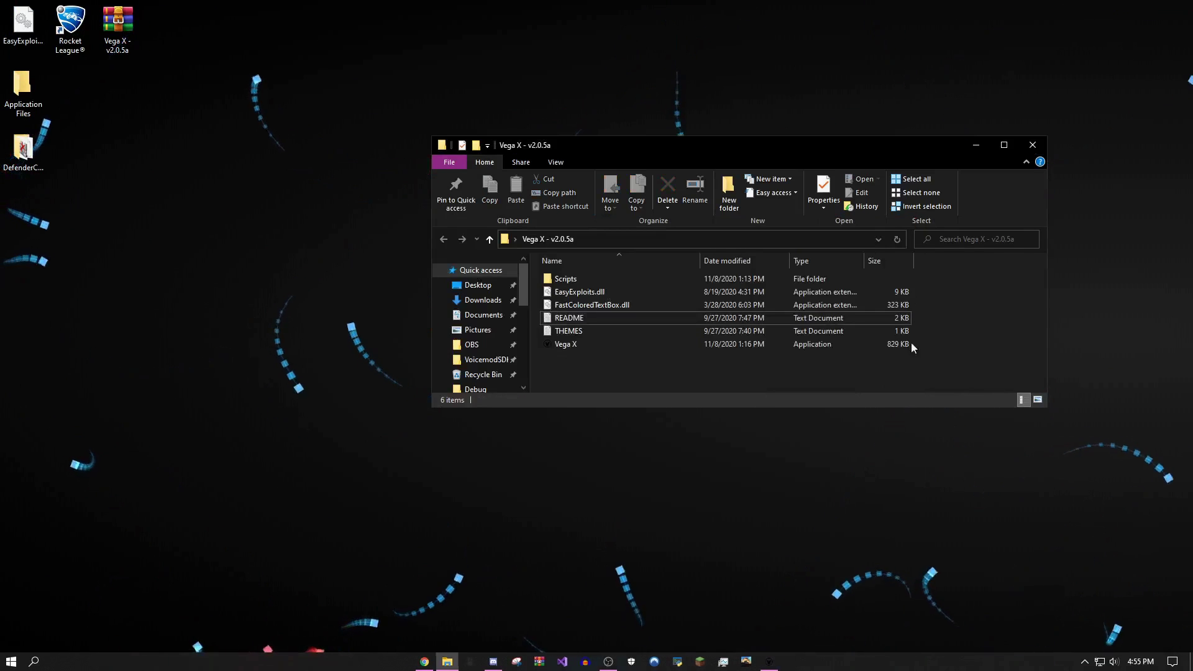
{"action": "left_click", "coordinate": [1031, 145]}
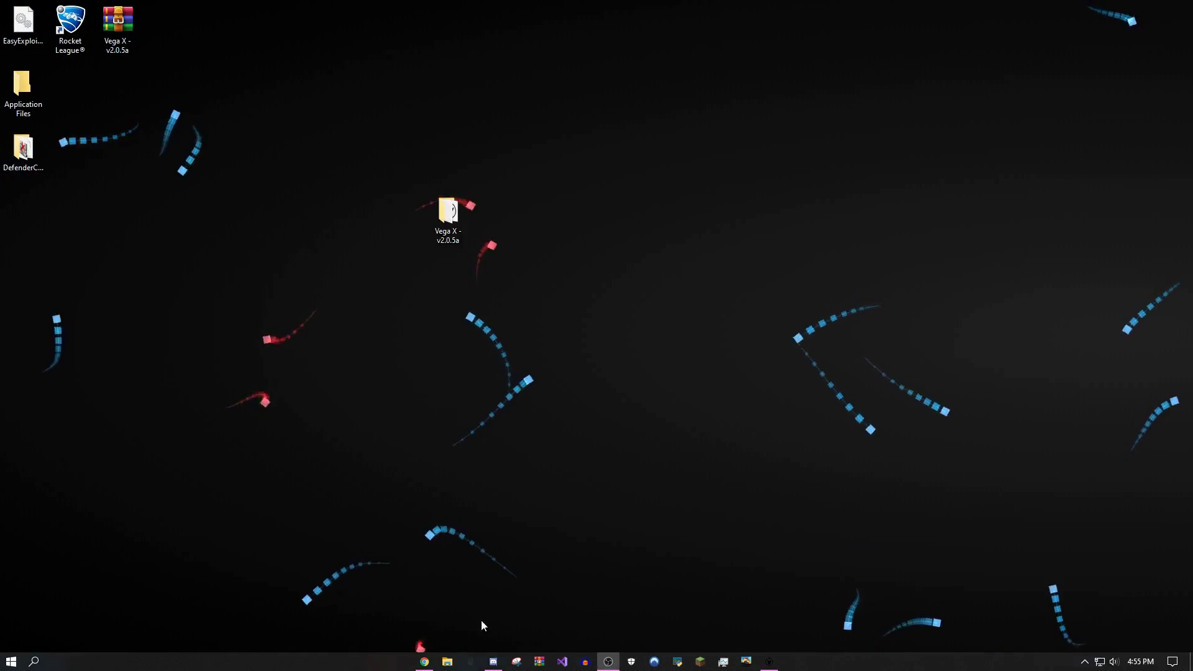
Step: Switch to the Roblox home page in Chrome and launch the Prison Life game
{"action": "left_click", "coordinate": [424, 661]}
{"action": "left_click", "coordinate": [78, 10]}
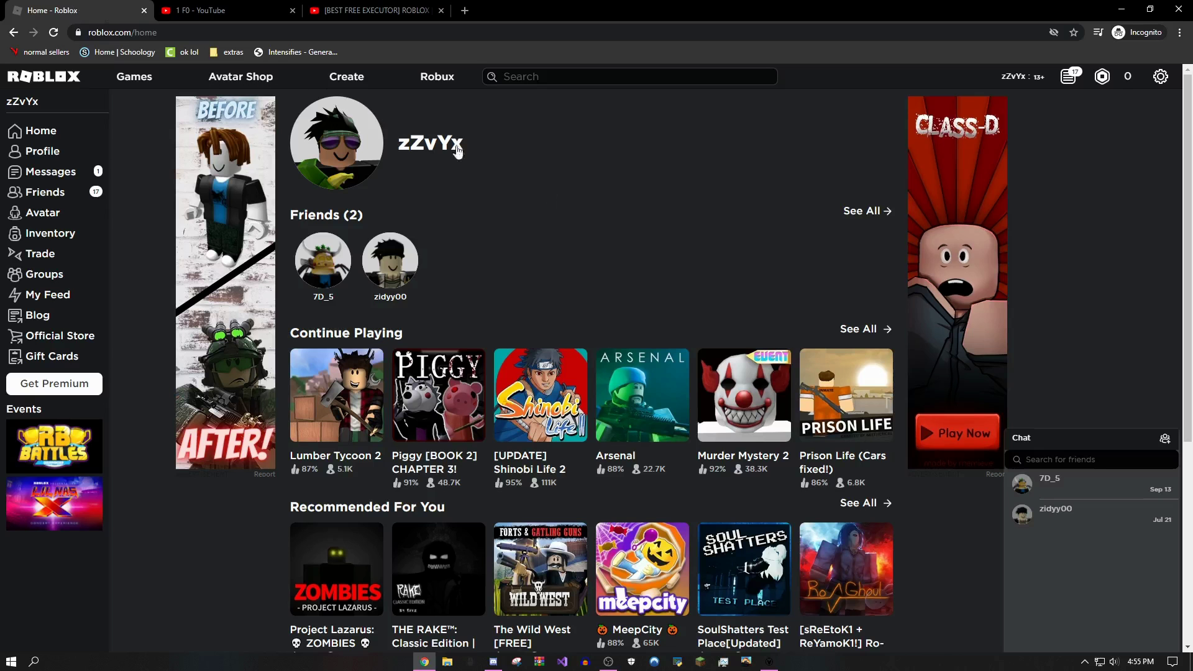
{"action": "left_click", "coordinate": [827, 385]}
{"action": "left_click", "coordinate": [750, 325]}
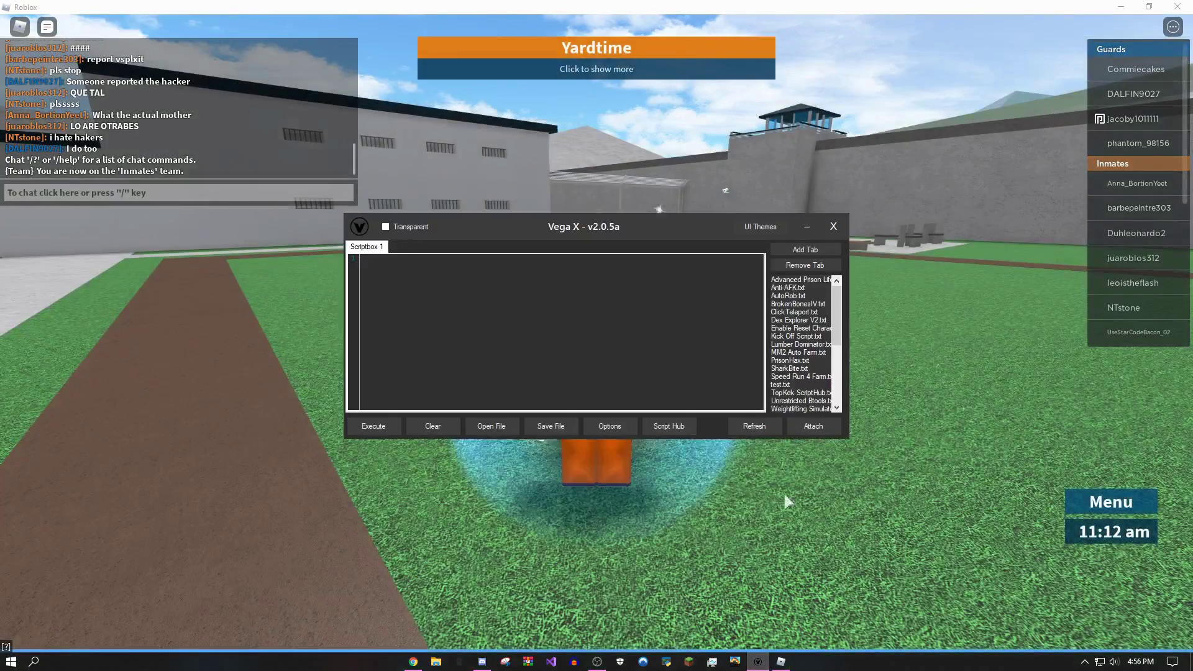
Step: Attach Vega X to the running Prison Life game and close the EasyXploits page that opens in Chrome
{"action": "left_click_drag", "start_coordinate": [617, 227], "coordinate": [955, 437]}
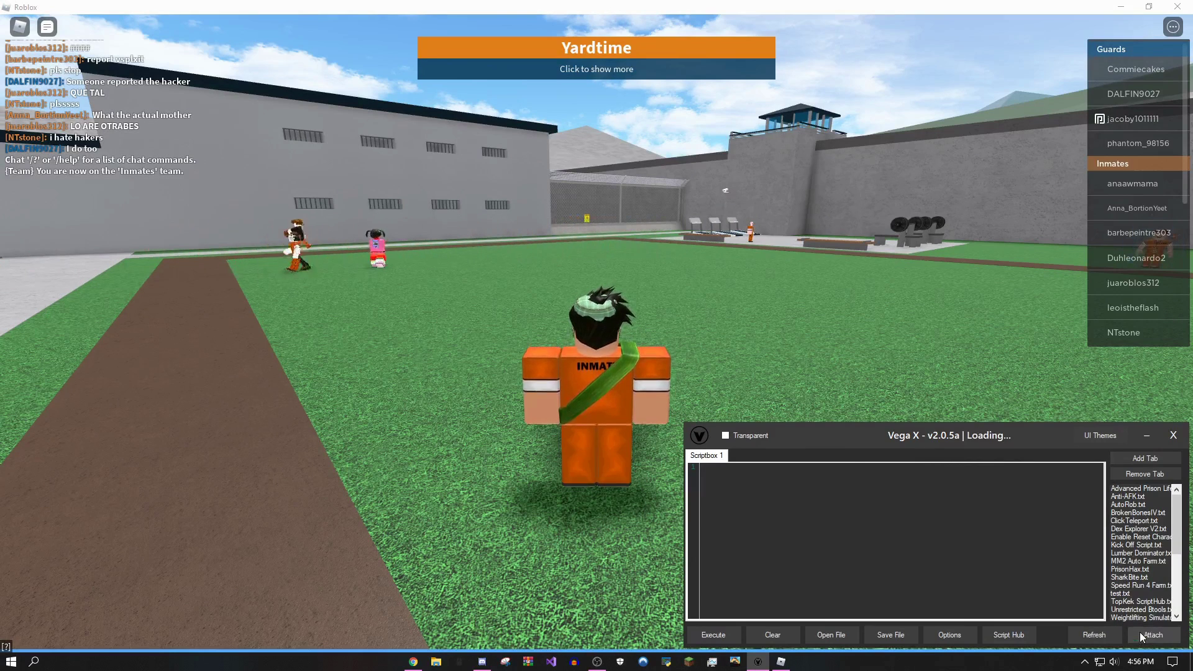
{"action": "left_click", "coordinate": [670, 373]}
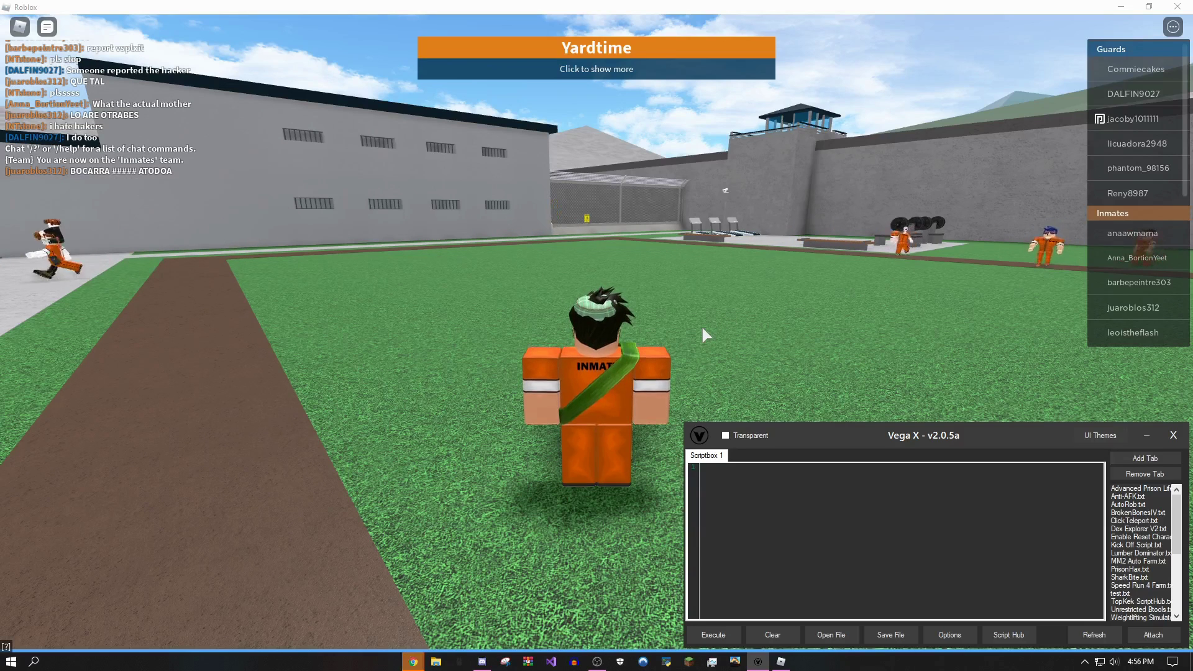
{"action": "mouse_move", "coordinate": [415, 662]}
{"action": "left_click", "coordinate": [437, 621]}
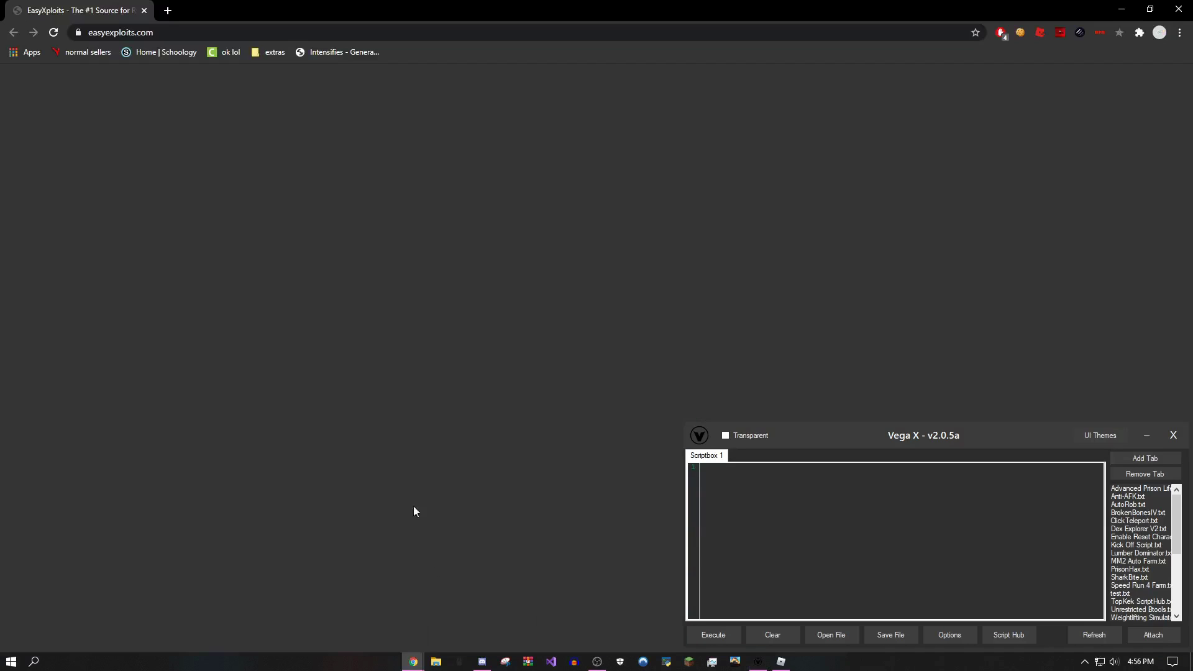
{"action": "left_click", "coordinate": [1186, 9]}
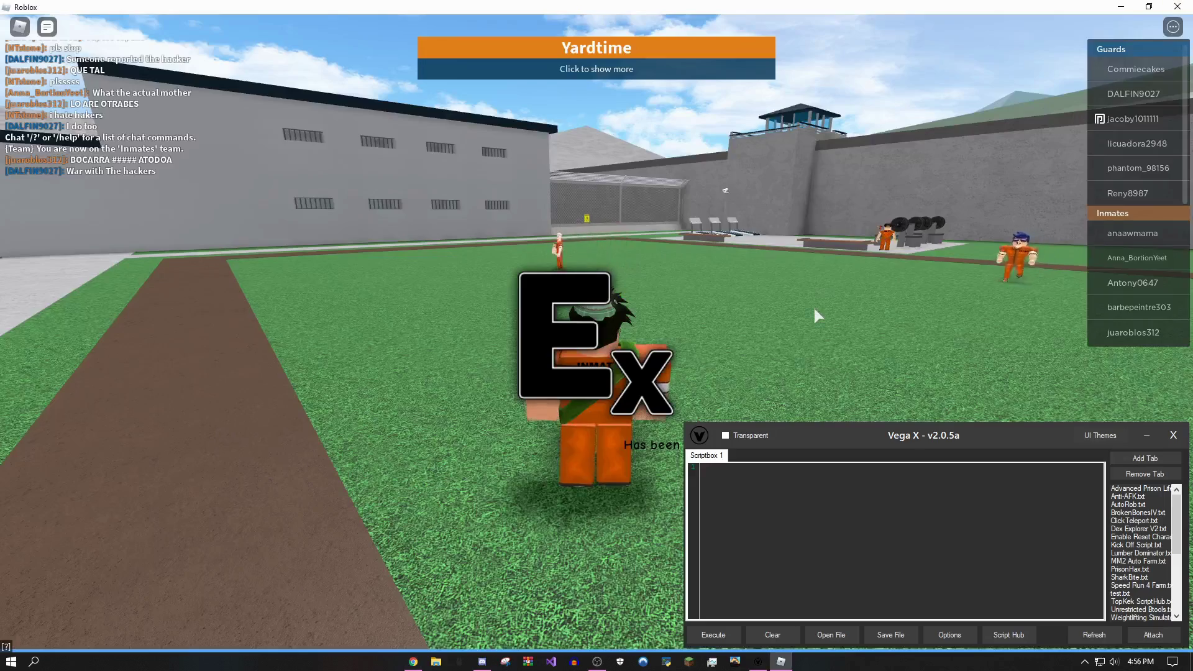
{"action": "key", "text": "Right"}
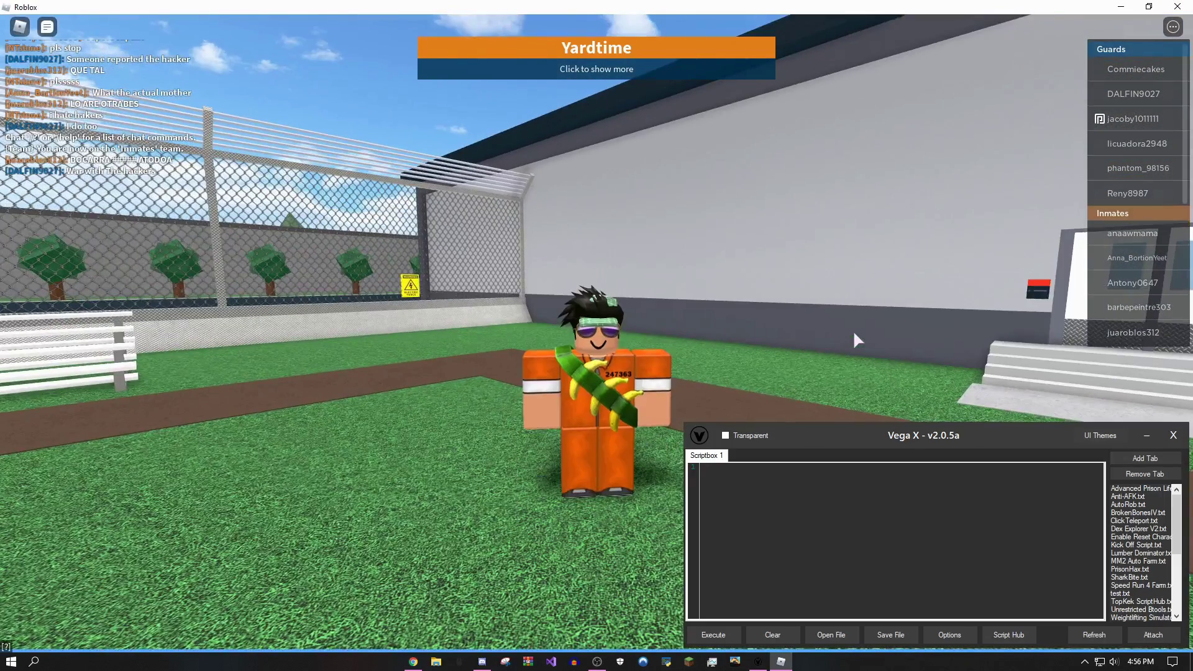
Step: Look over the game and universal scripts on page 1 of the Vega X Script Hub and close it
{"action": "left_click_drag", "start_coordinate": [984, 434], "coordinate": [975, 380]}
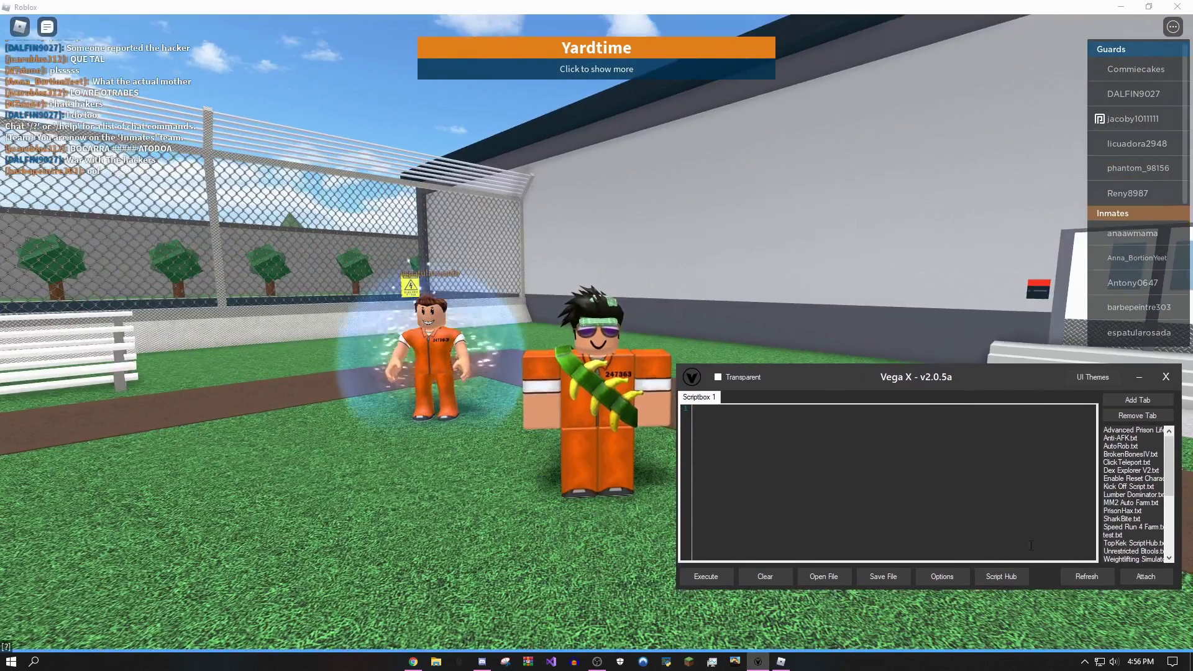
{"action": "left_click", "coordinate": [989, 577]}
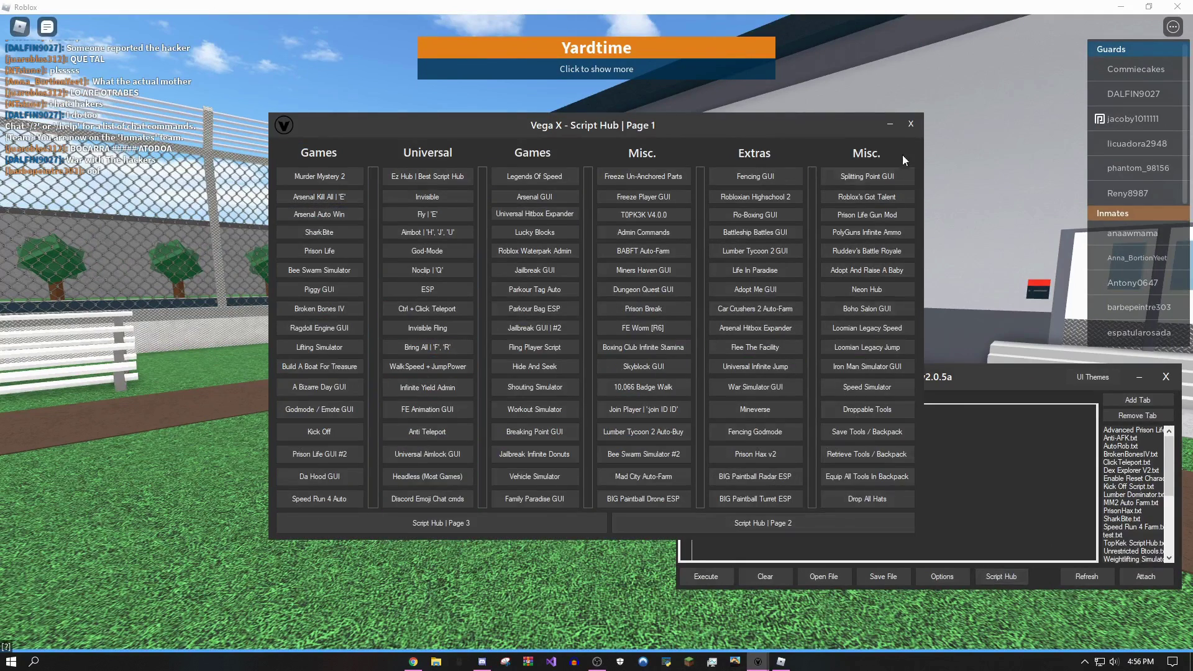
{"action": "left_click", "coordinate": [911, 122]}
Step: Load Kick Off Script.txt into Scriptbox 1, clear it again, and add two more script tabs
{"action": "double_click", "coordinate": [1130, 489]}
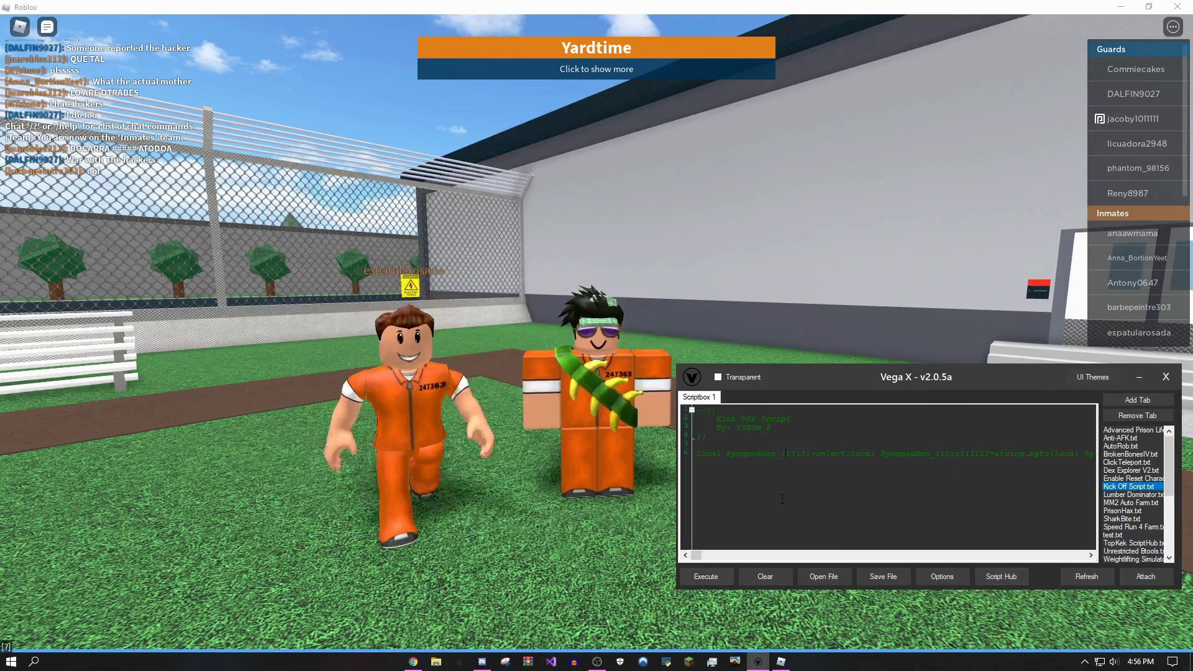
{"action": "left_click", "coordinate": [1120, 396]}
{"action": "left_click", "coordinate": [1121, 396]}
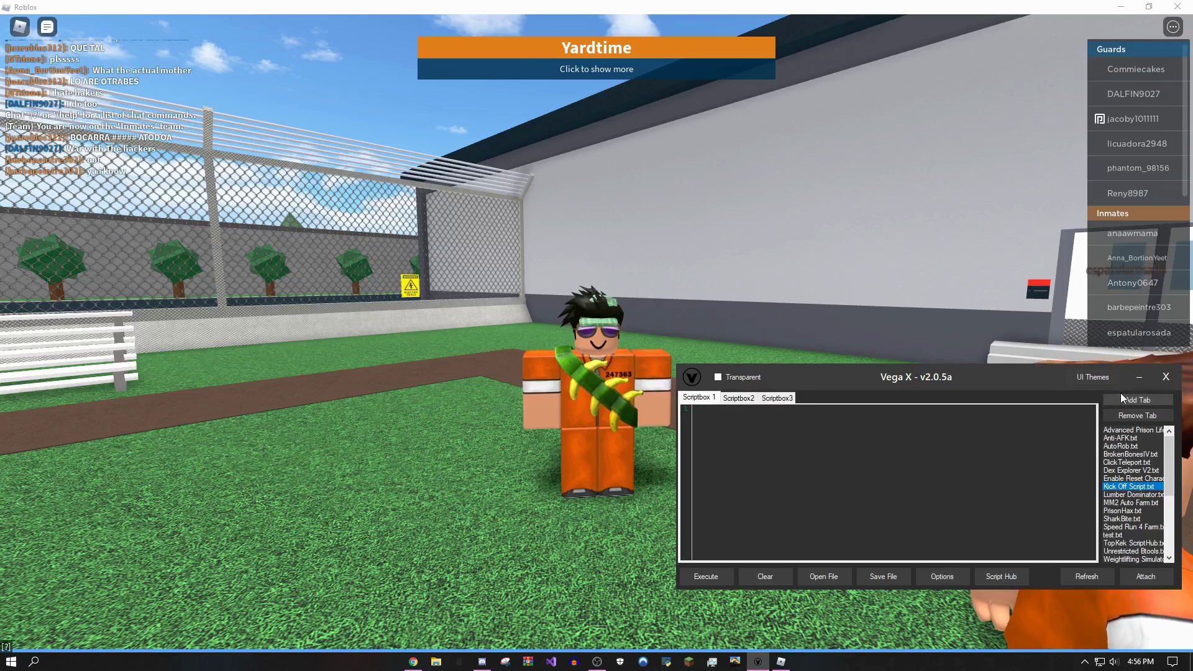
Step: Examine the color choices in UI Themes and the settings and extras in the Vega X Options, and close both
{"action": "left_click", "coordinate": [1106, 370]}
{"action": "left_click", "coordinate": [1106, 370]}
{"action": "left_click", "coordinate": [1106, 370]}
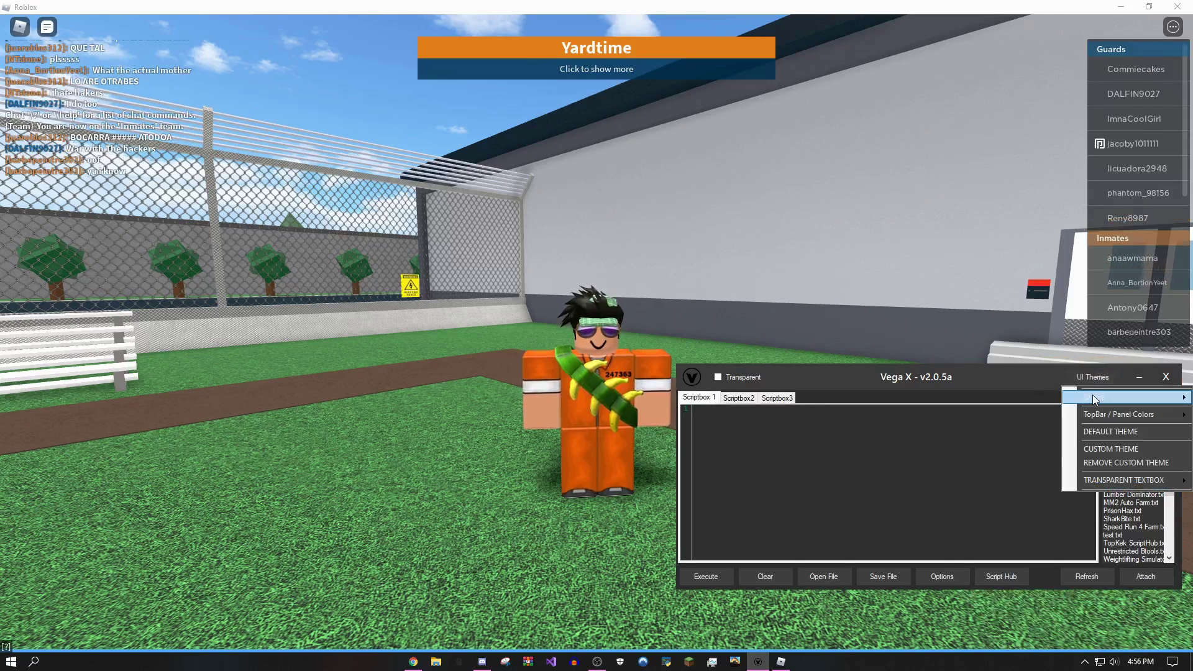
{"action": "left_click_drag", "start_coordinate": [1013, 379], "coordinate": [865, 369]}
{"action": "left_click", "coordinate": [955, 373]}
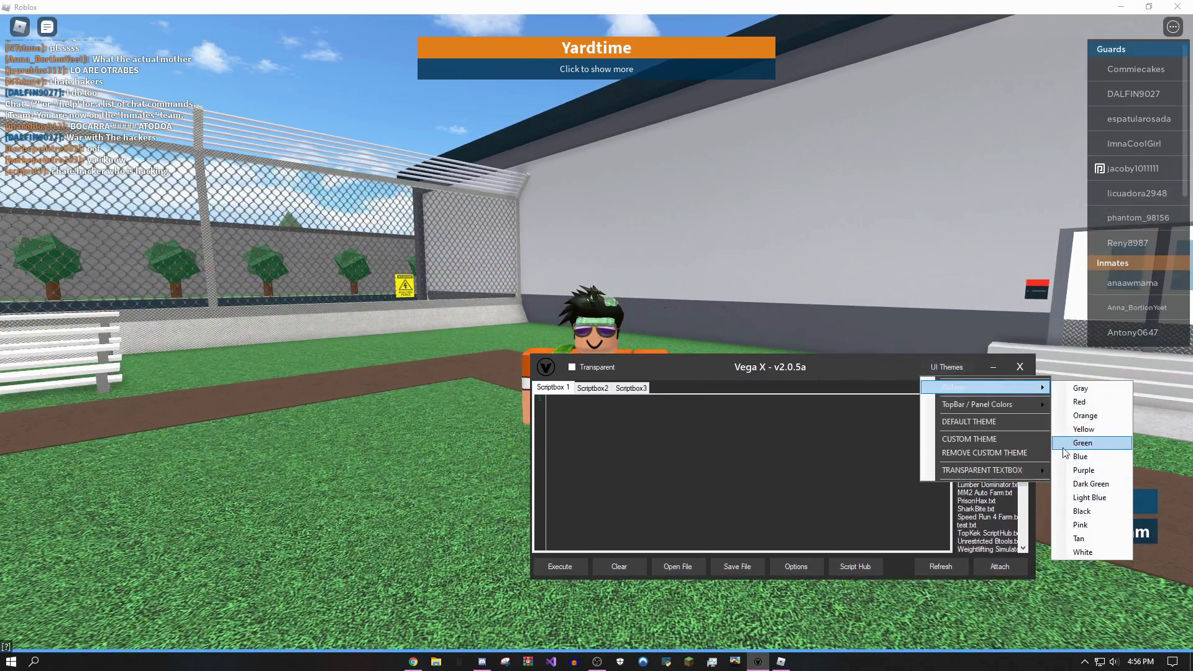
{"action": "left_click", "coordinate": [1003, 453]}
{"action": "left_click", "coordinate": [692, 374]}
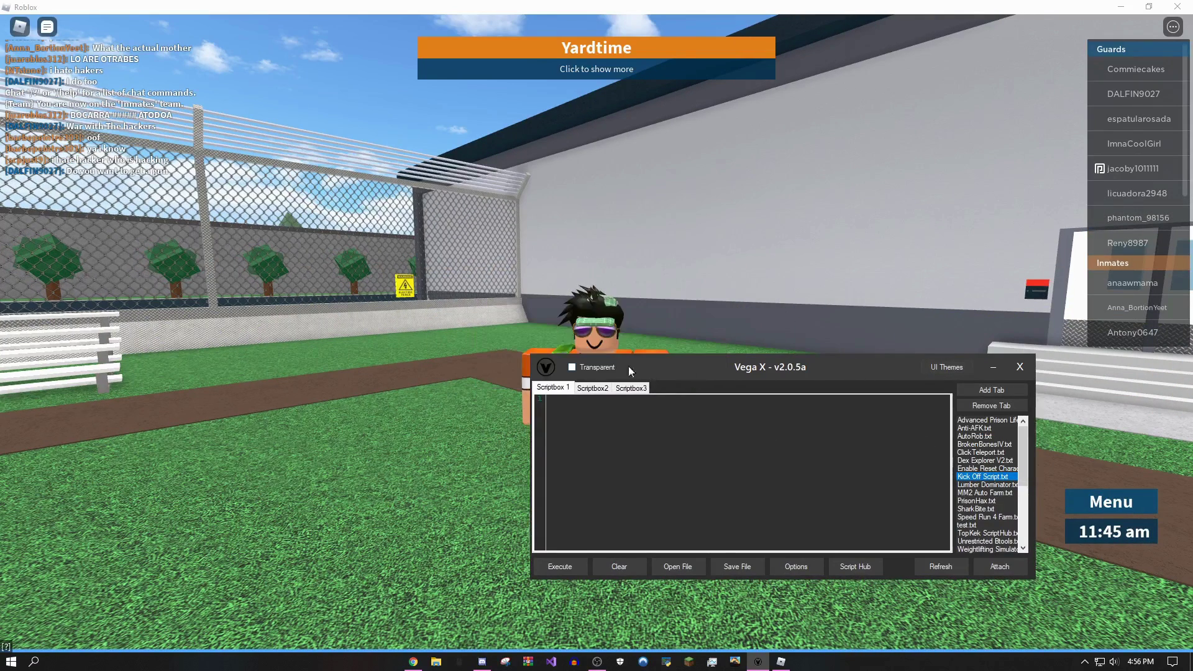
{"action": "left_click", "coordinate": [781, 572]}
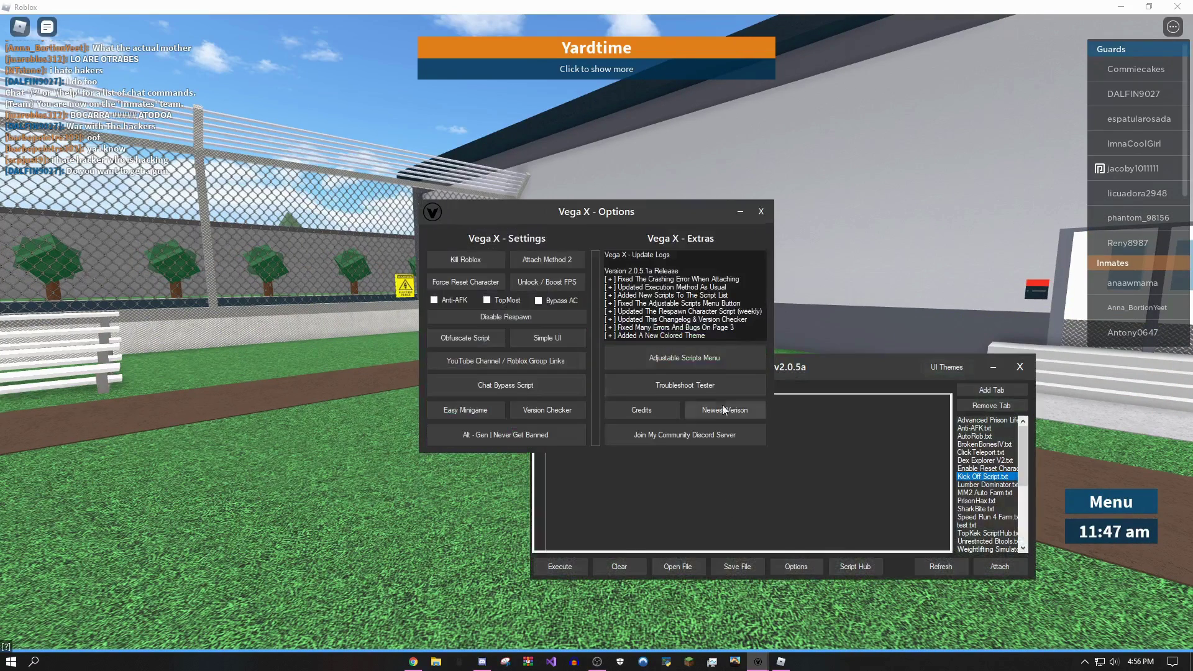
{"action": "left_click", "coordinate": [761, 211]}
Step: Run Infinite Yield Admin from the Script Hub and put the Script Hub and Vega X windows away
{"action": "left_click", "coordinate": [868, 567]}
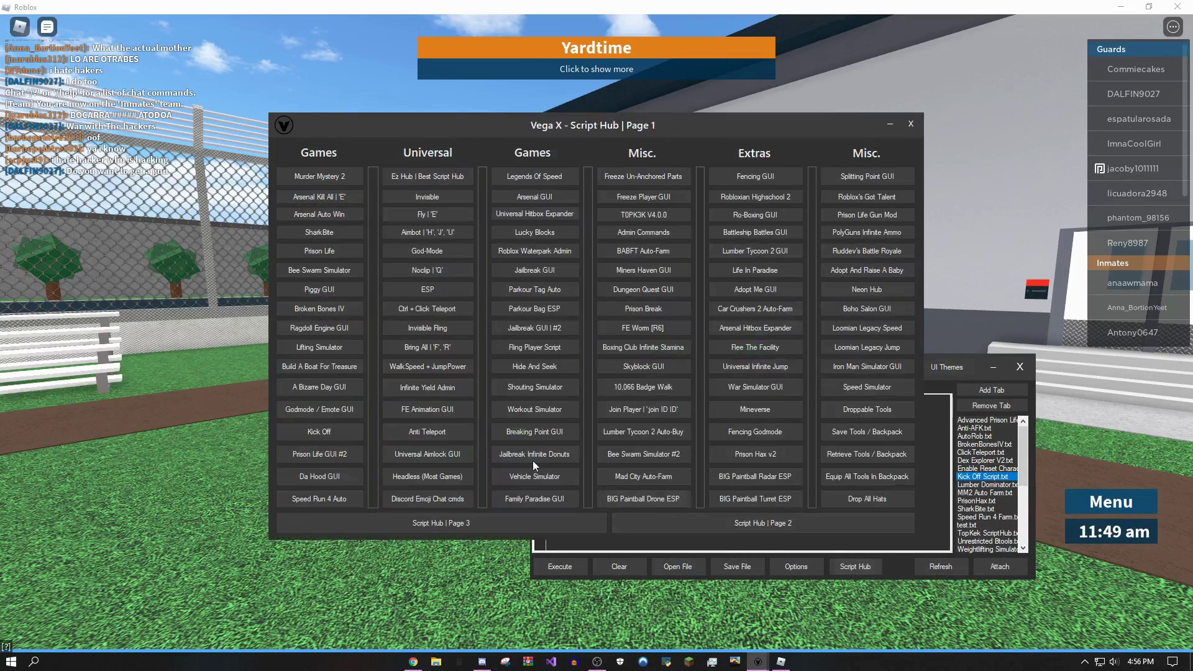
{"action": "left_click", "coordinate": [911, 124]}
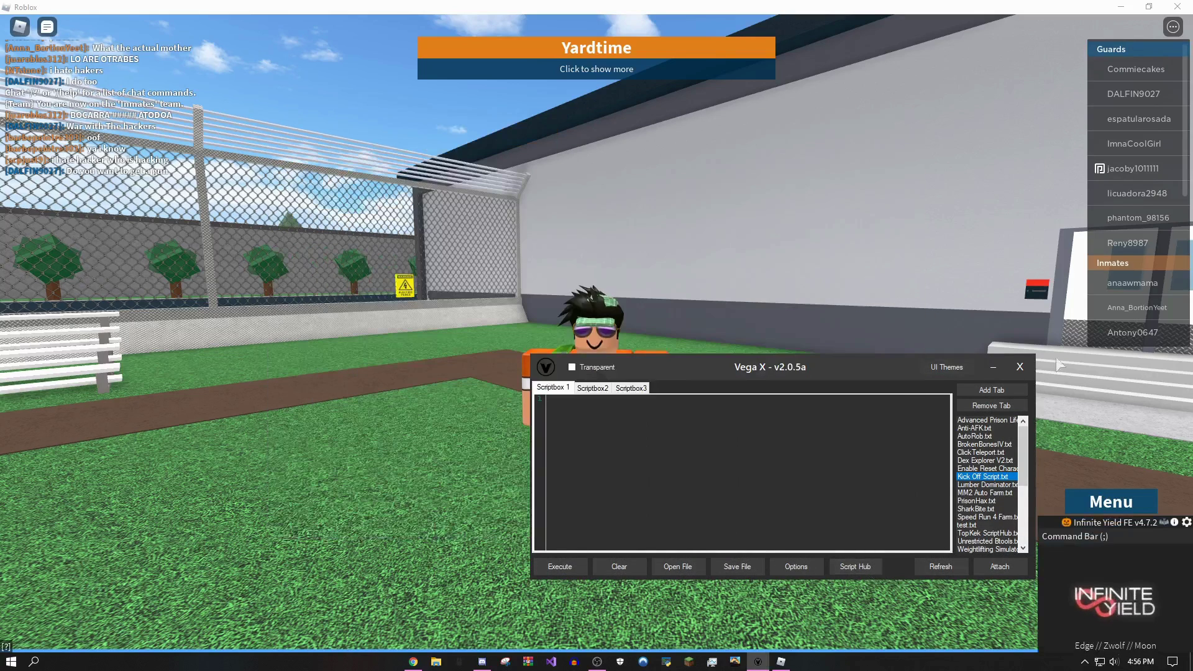
{"action": "left_click", "coordinate": [1019, 367]}
Step: Run the fly command in the Infinite Yield command bar and fly the character forward over the yard
{"action": "type", "text": "ly"}
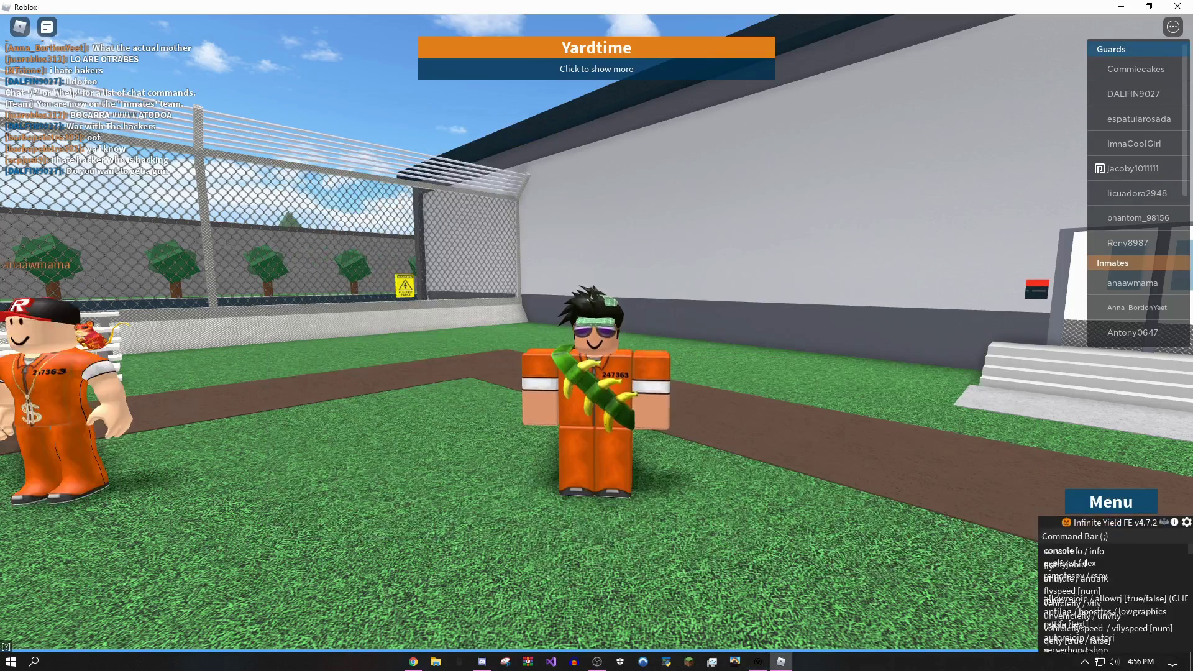
{"action": "key", "text": "Return"}
{"action": "key", "text": "w"}
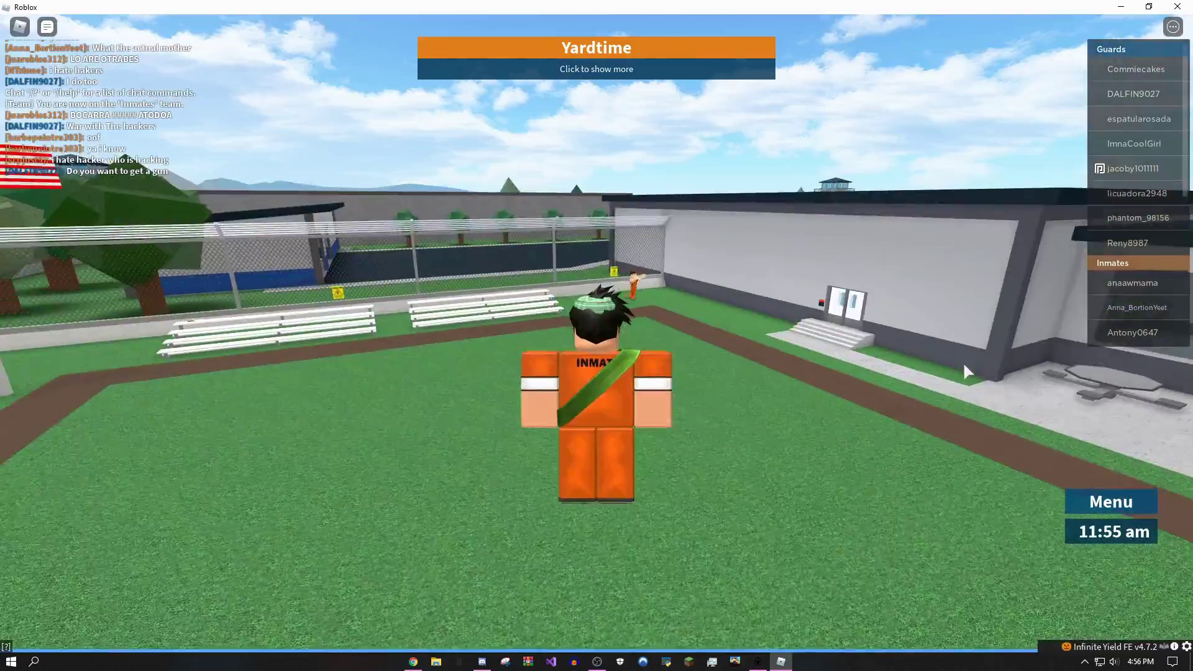